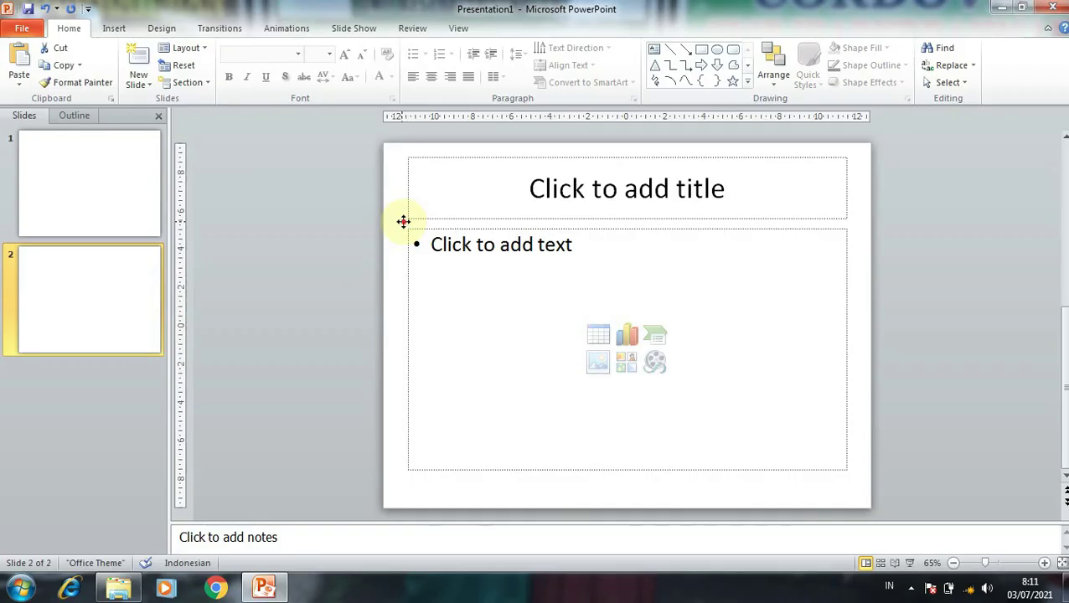
Delete slide 2 from the slide list
click(402, 219)
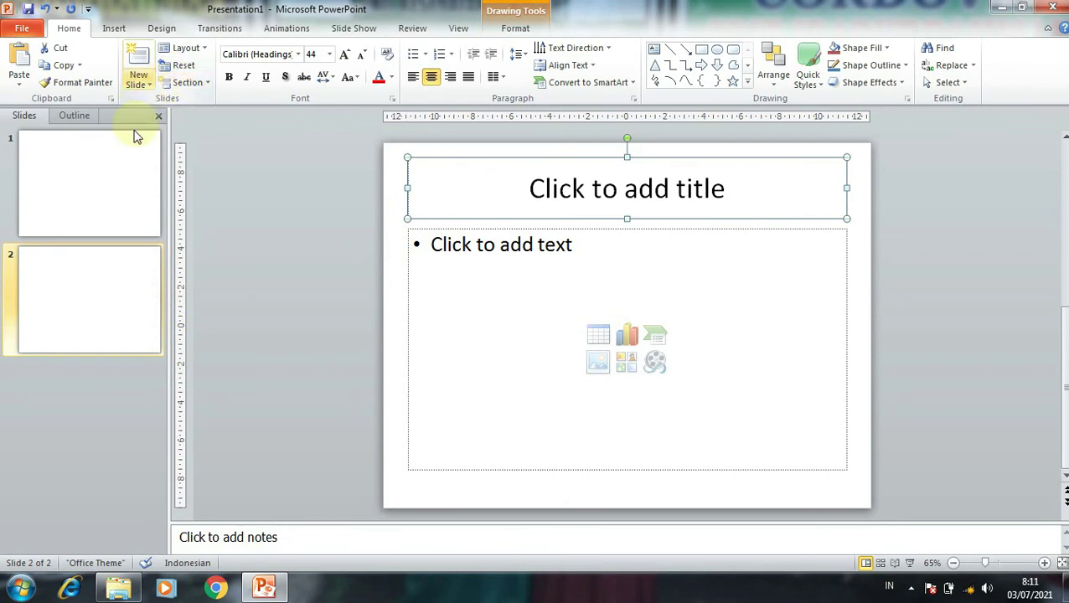
click(99, 280)
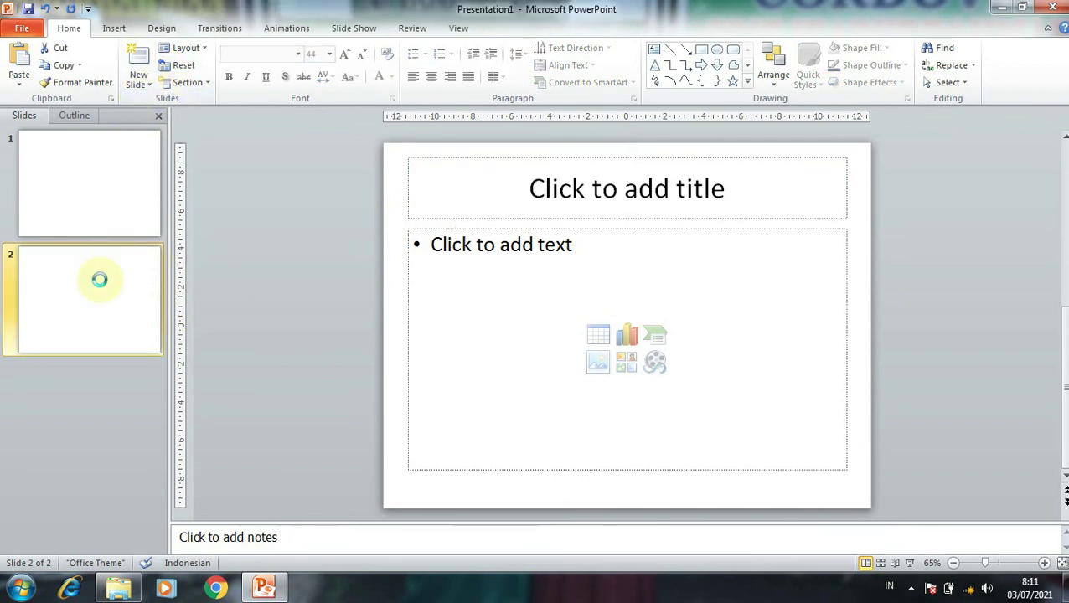
key(Delete)
text(MATERI BIMTEK)
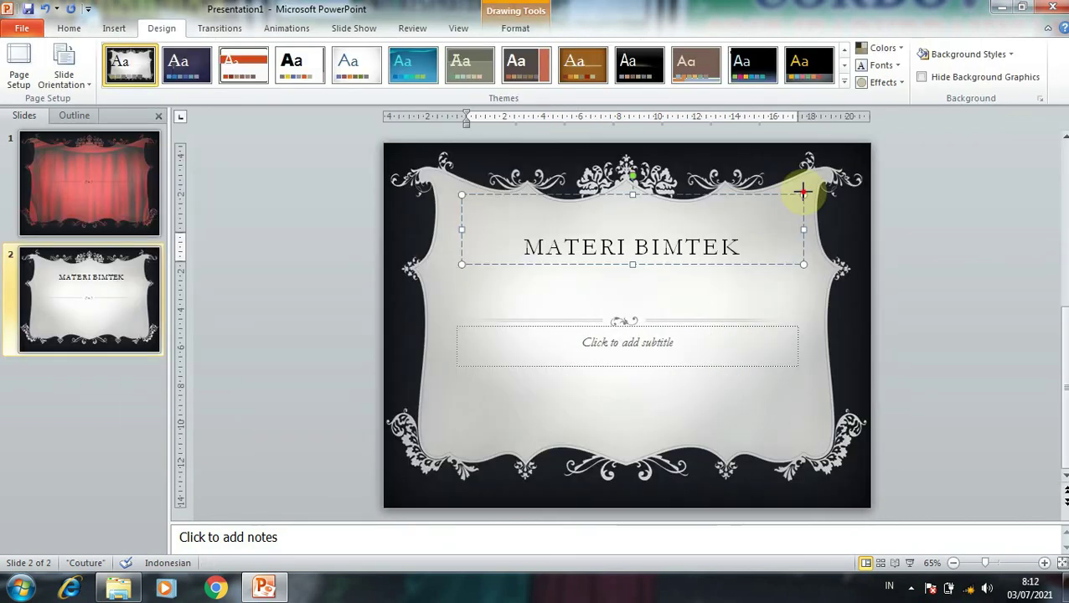
Set the MATERI BIMTEK title to 40 pt, then enlarge it two steps
click(803, 192)
click(72, 28)
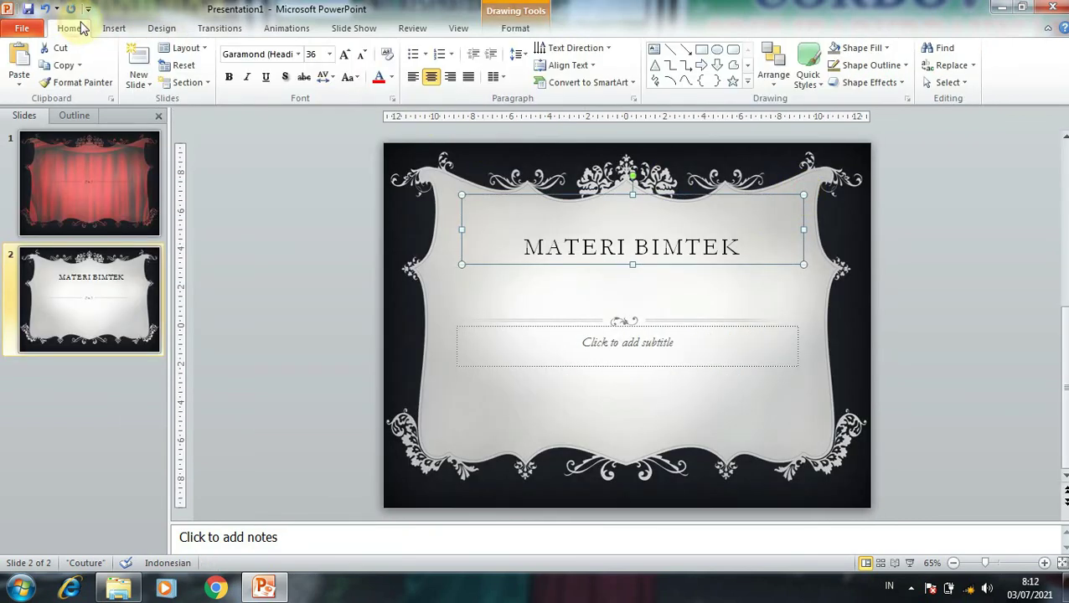
click(330, 53)
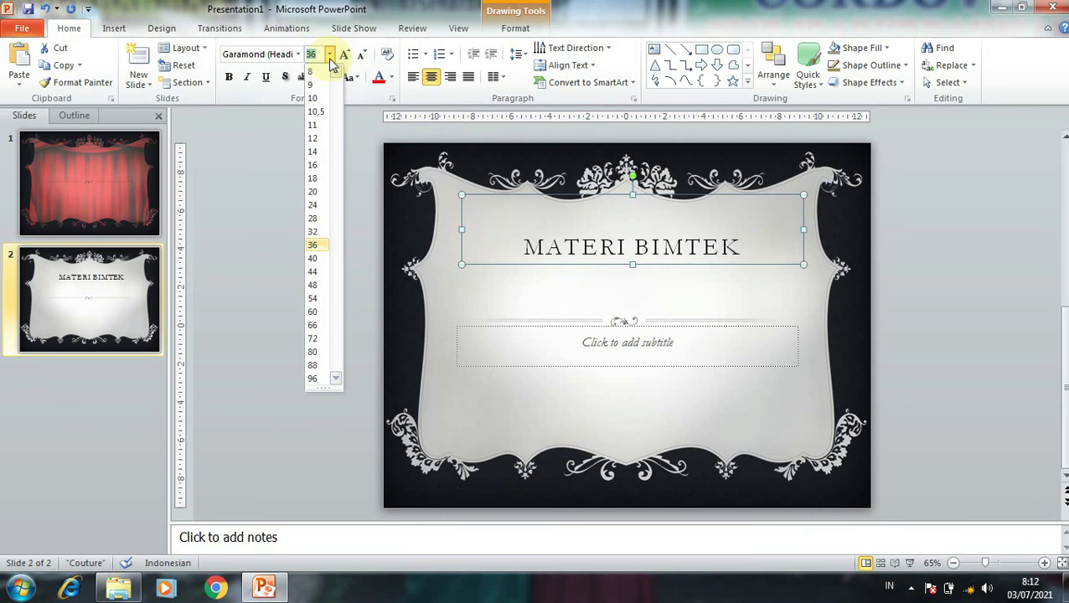
click(313, 258)
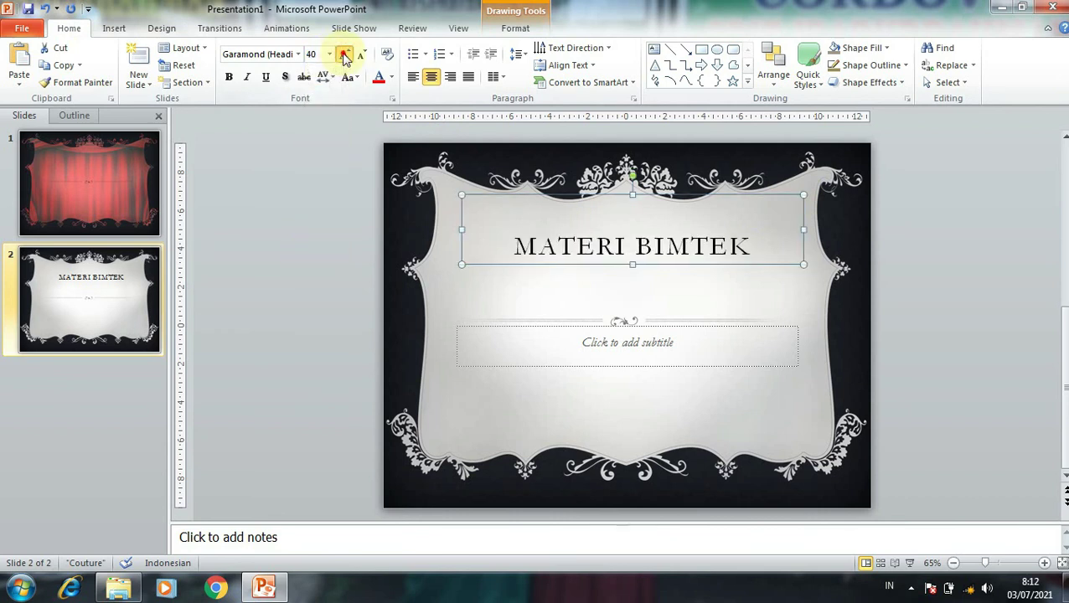
click(345, 55)
click(345, 56)
click(345, 56)
click(344, 55)
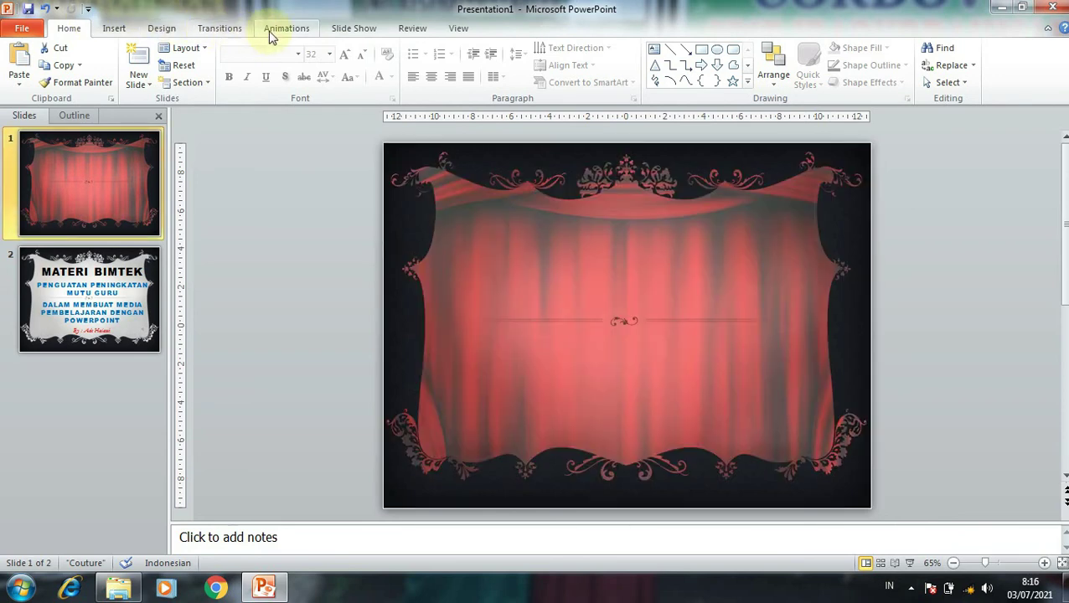
Apply the Random Bars transition to slide 2
click(222, 28)
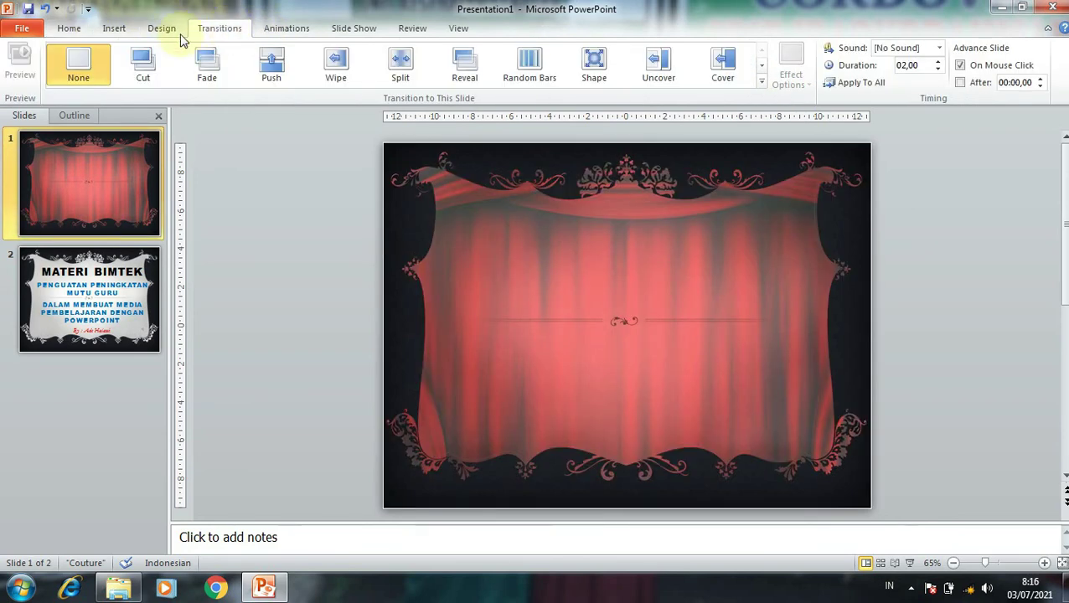
click(97, 320)
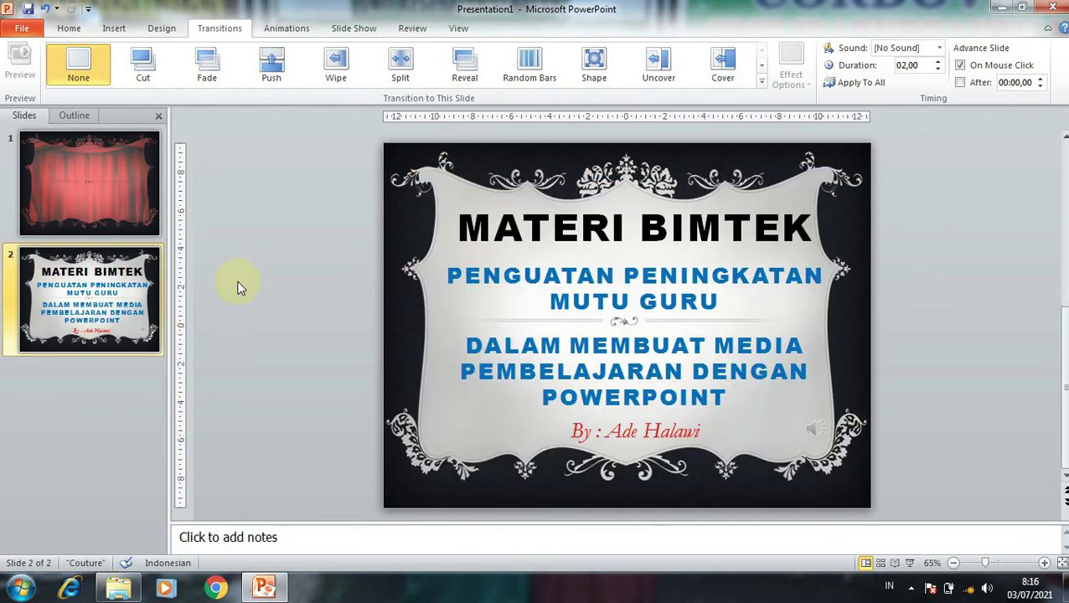
click(537, 79)
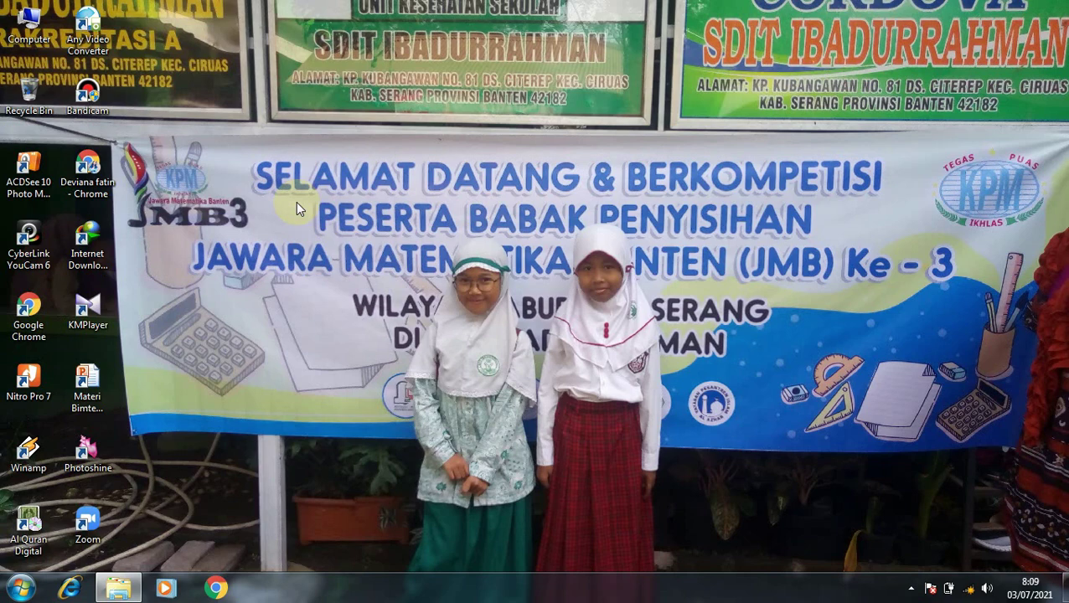
Open the Materi Bimtek presentation from the desktop and start the full-screen slide show
double_click(87, 381)
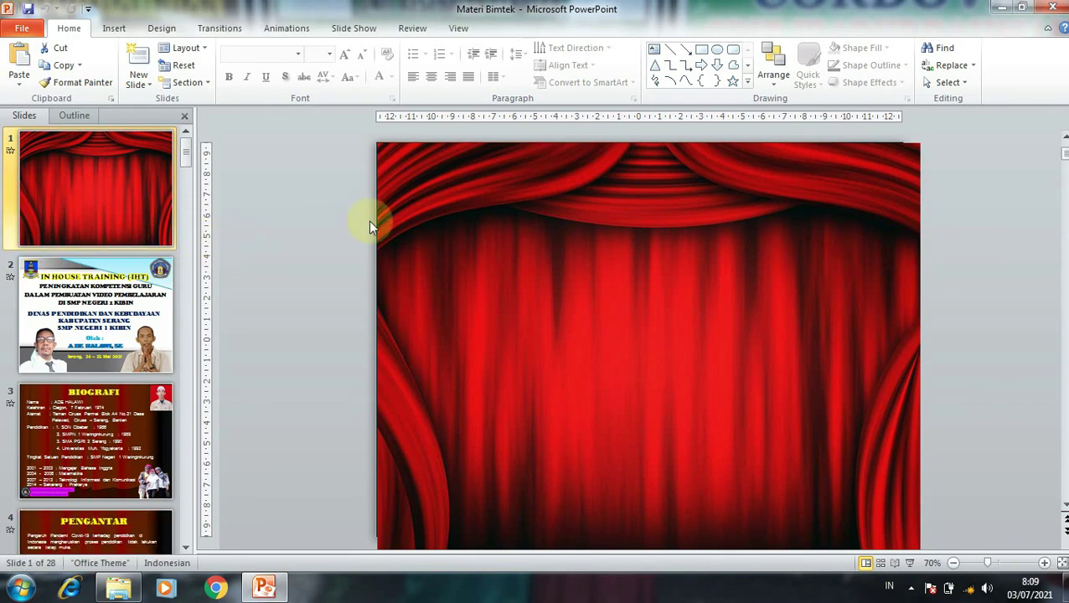
click(912, 564)
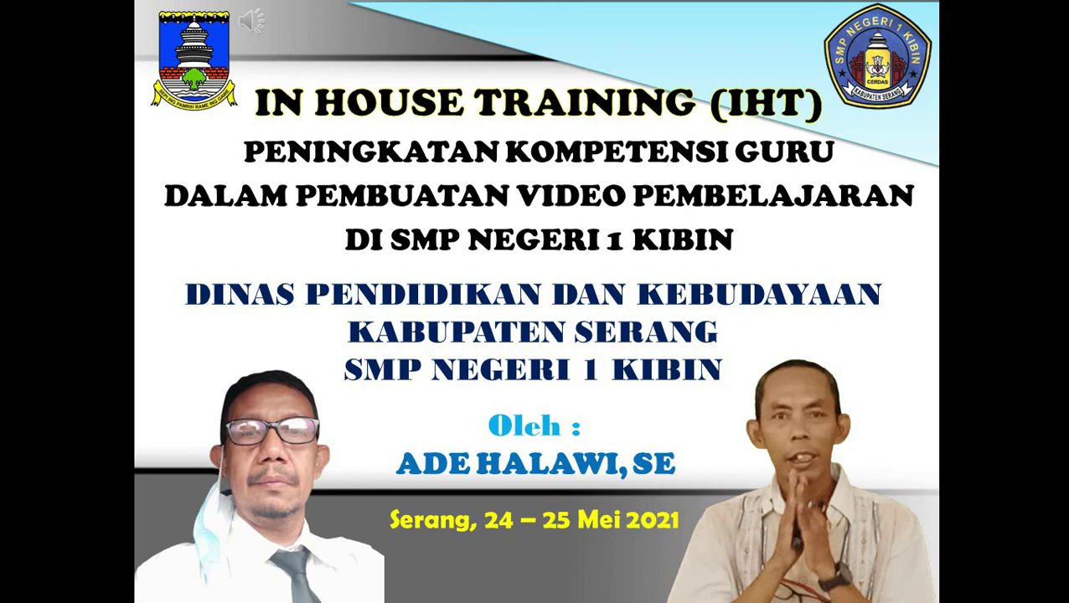
Scroll through the slides of the running slide show
scroll(763, 395, down, 1)
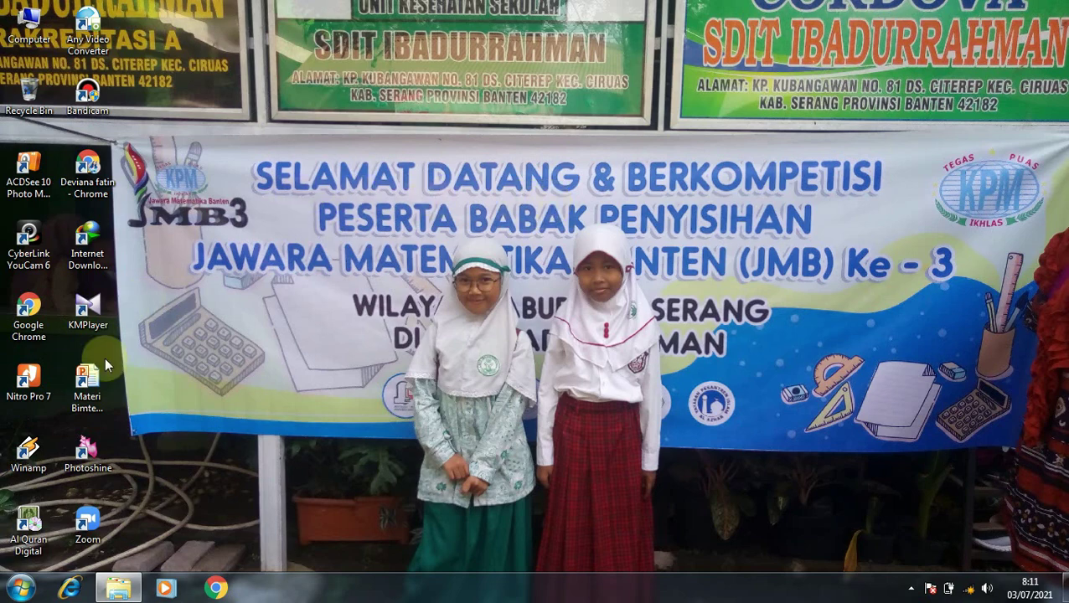
Launch Microsoft PowerPoint 2010 from the Start menu
click(20, 588)
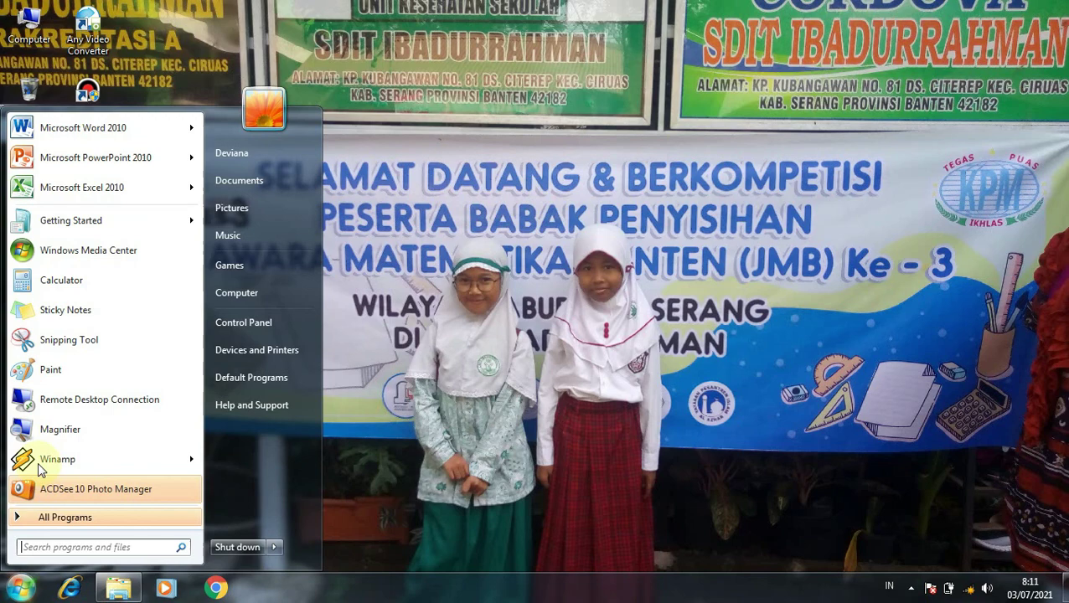
click(106, 159)
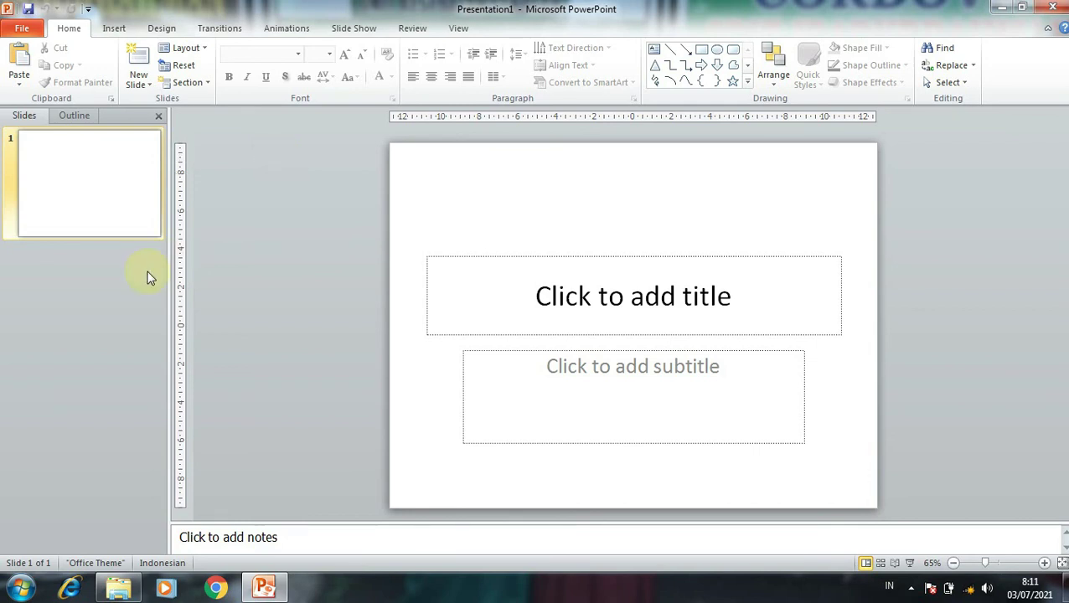
Add a slide, delete it again, then add a new Title Slide layout slide
right_click(123, 280)
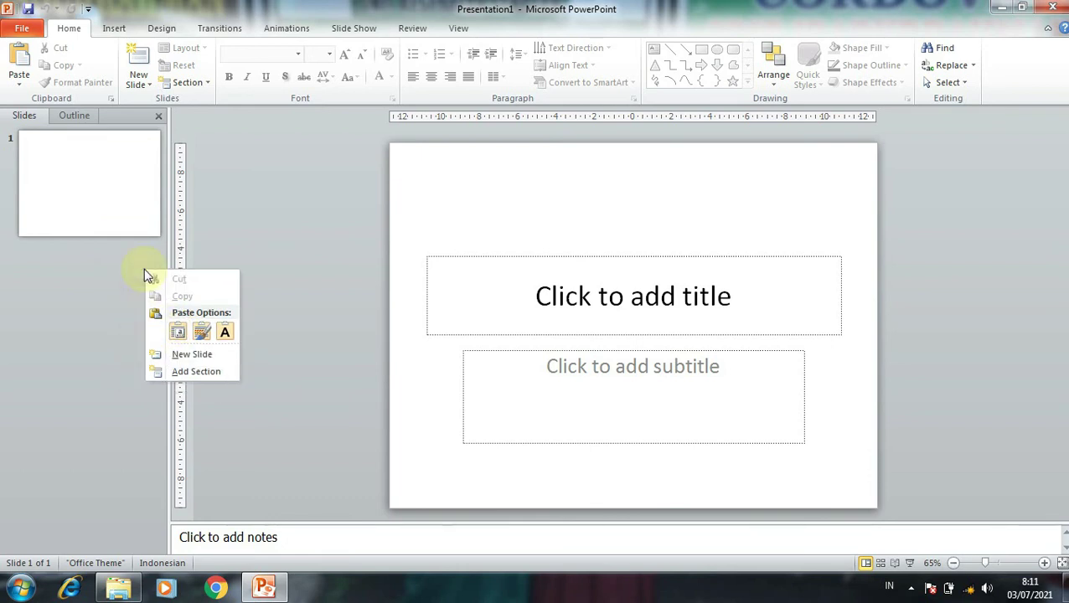
click(164, 363)
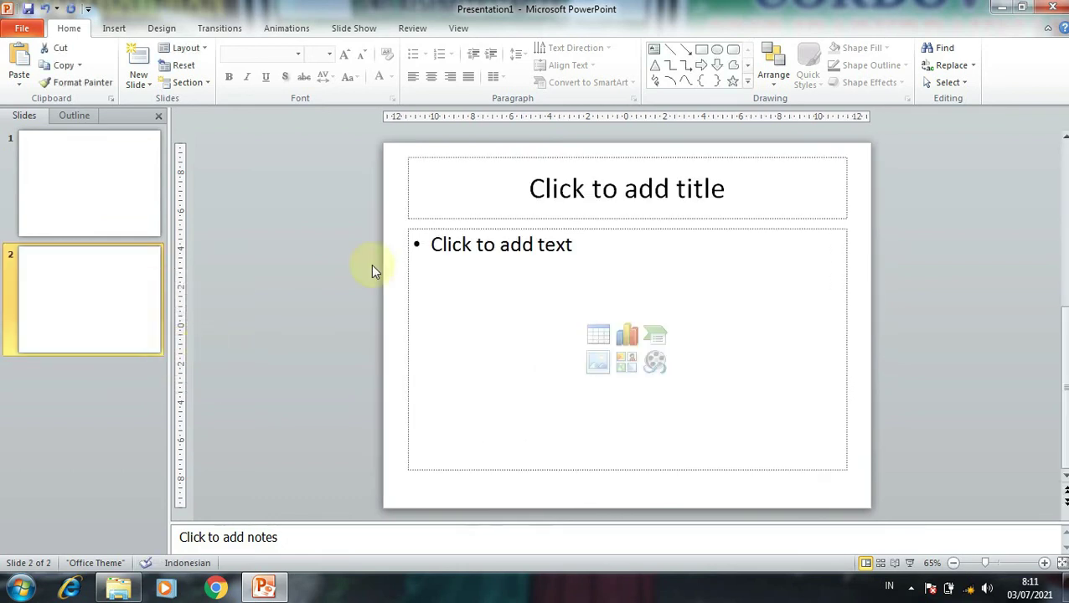
click(404, 225)
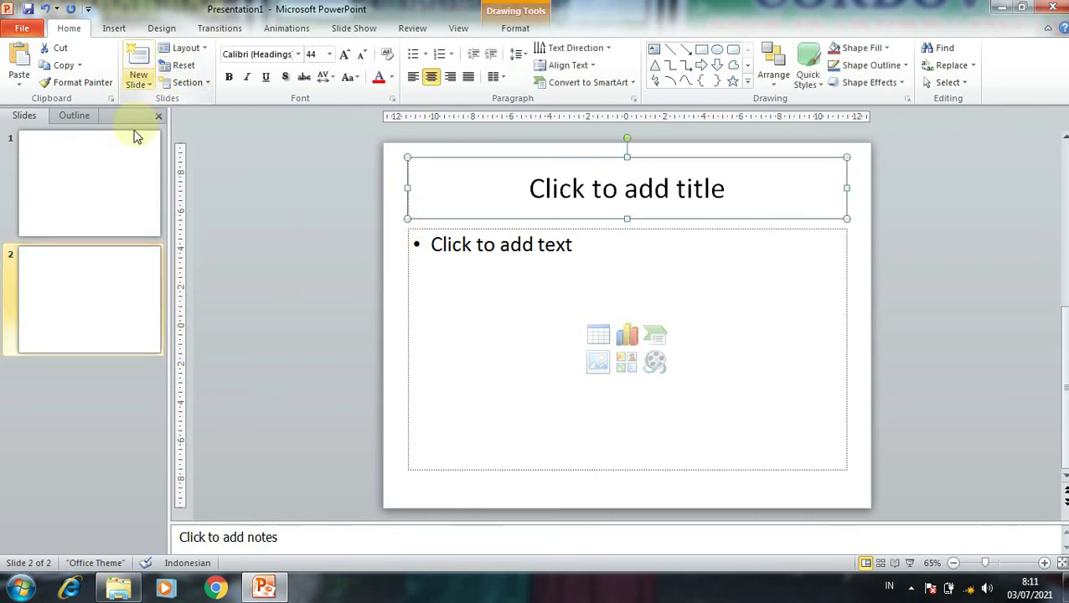
click(97, 280)
key(Delete)
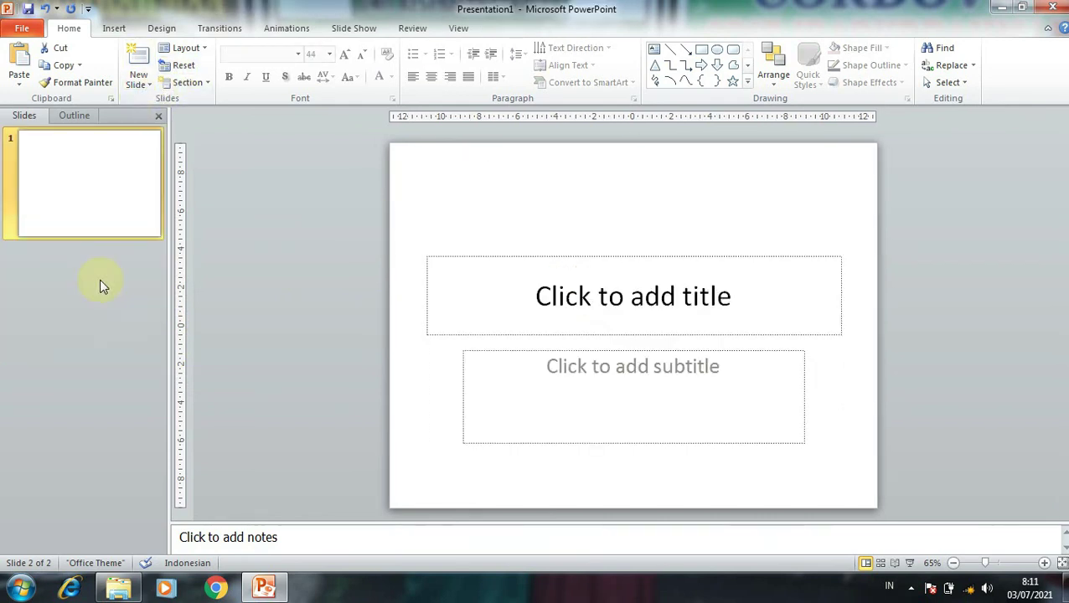
click(121, 254)
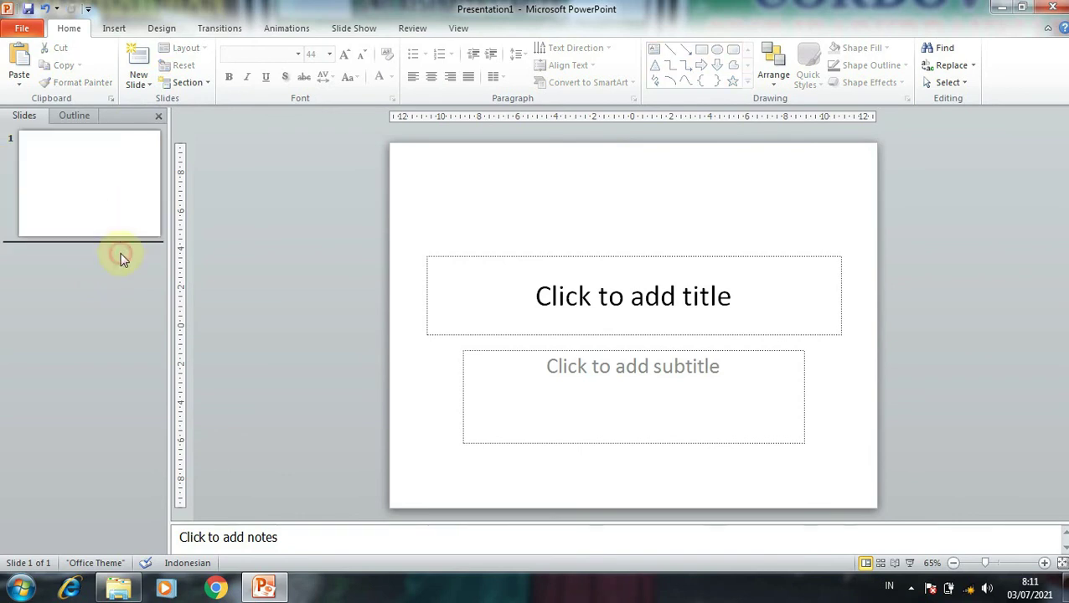
click(150, 84)
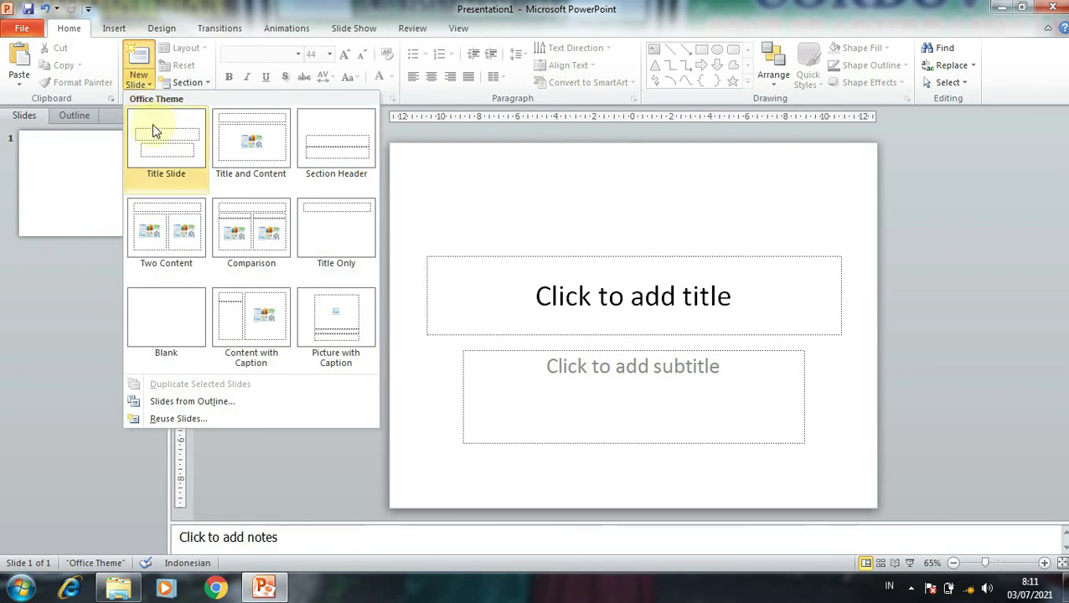
click(159, 147)
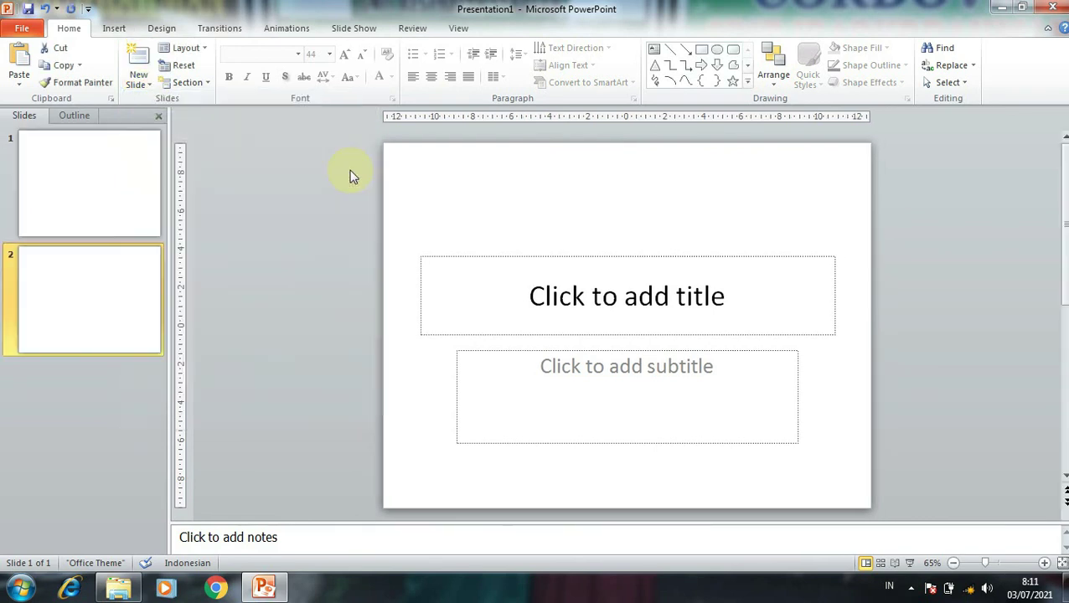
Delete the title and subtitle placeholders from slide 1
click(102, 200)
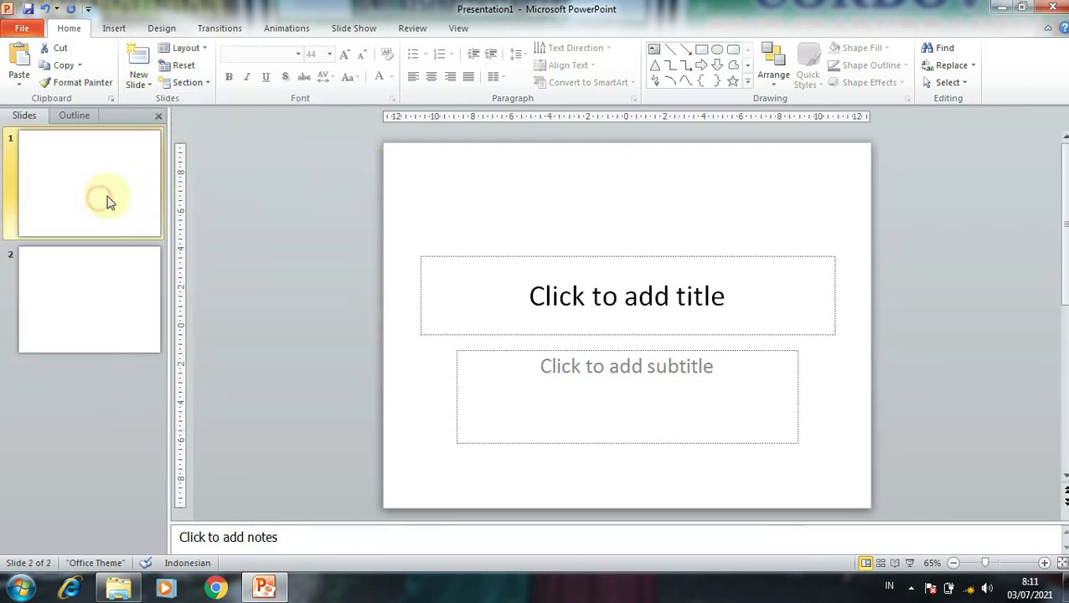
click(426, 256)
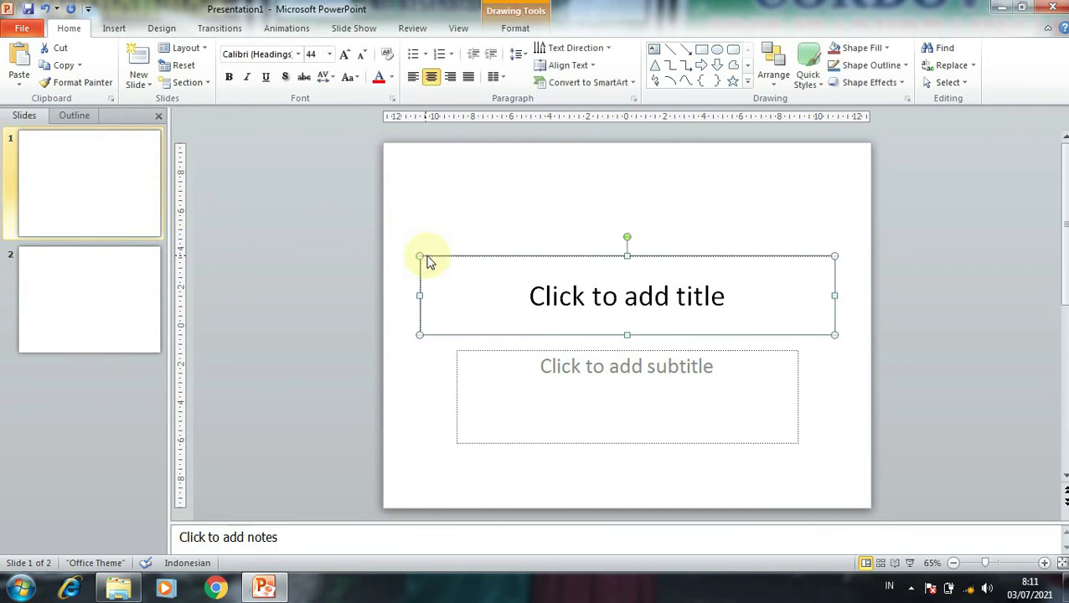
key(Delete)
click(455, 358)
key(Delete)
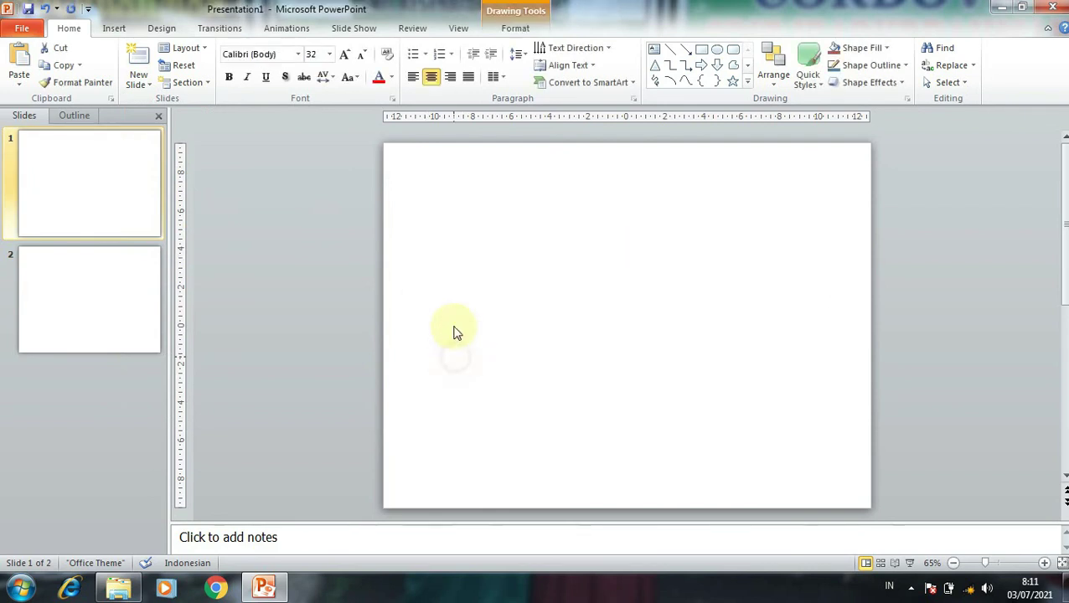
Fill slide 1's background with the tirai red-curtain picture
right_click(453, 276)
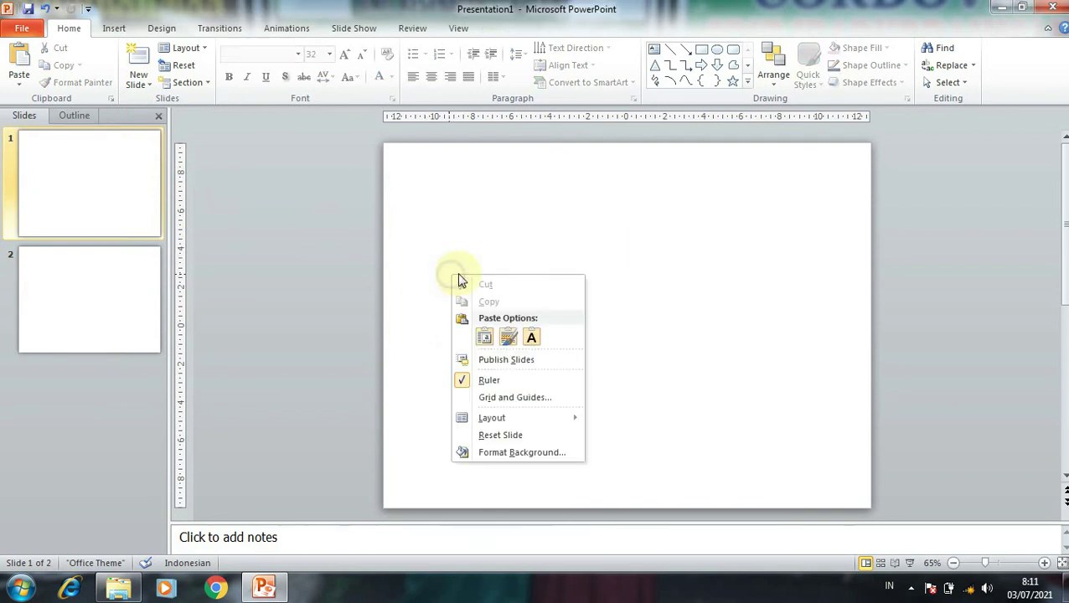
click(528, 453)
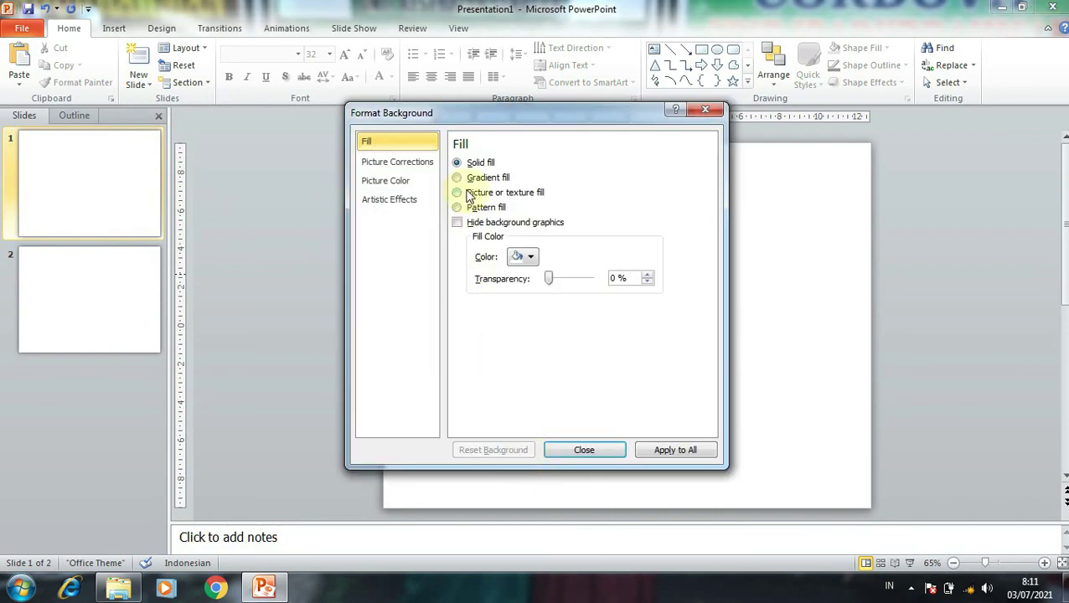
click(469, 193)
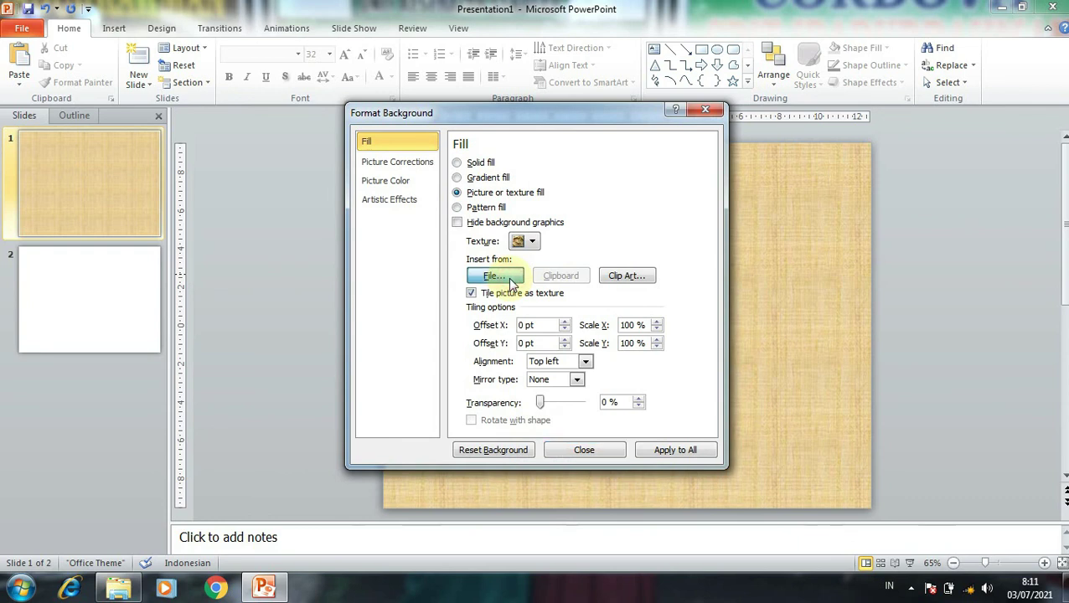
click(494, 277)
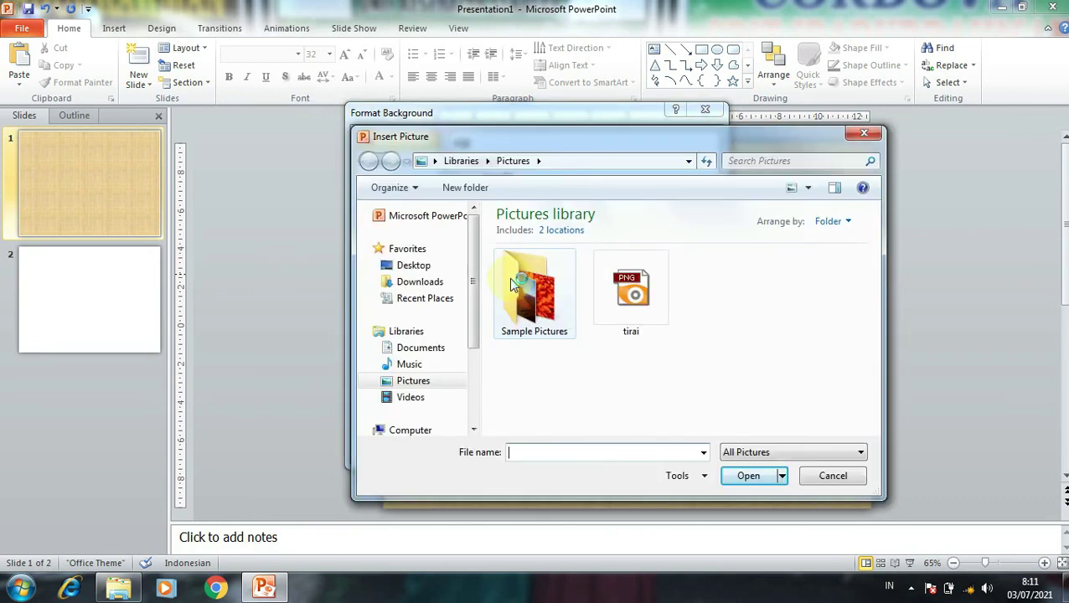
click(631, 298)
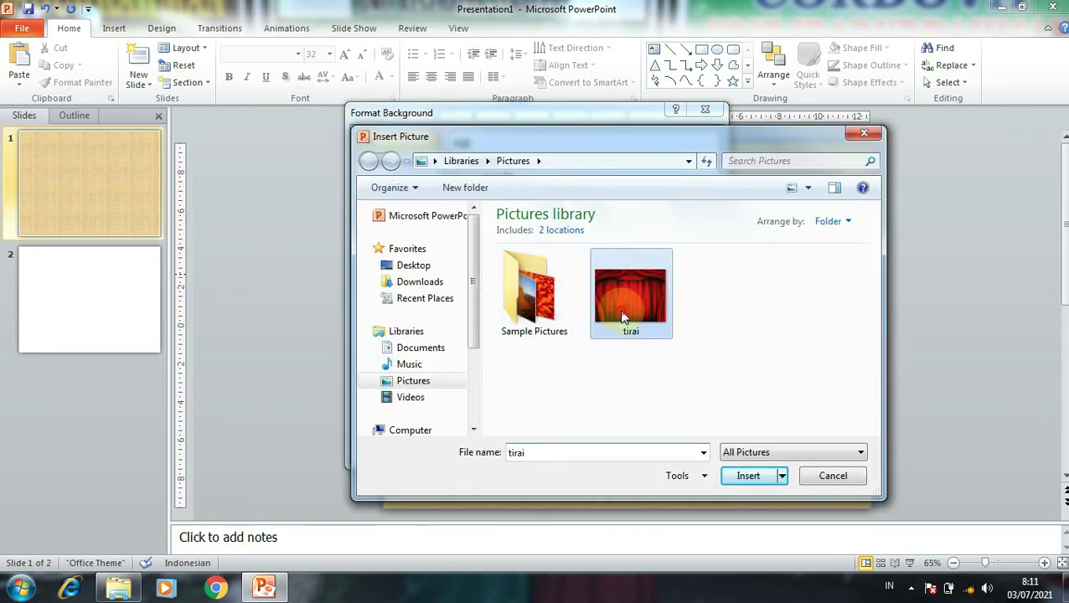
click(748, 476)
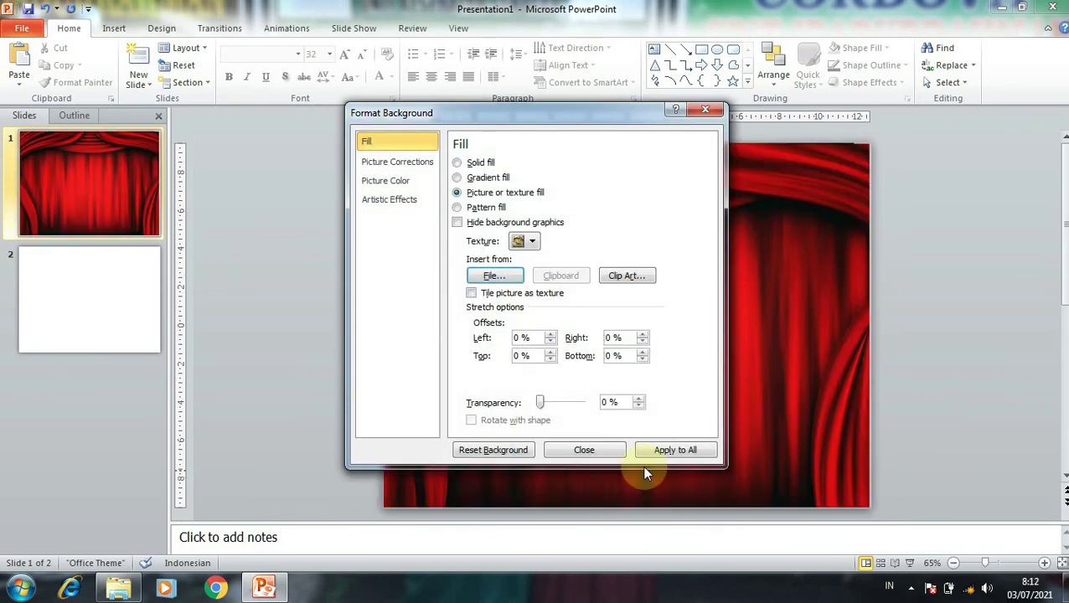
click(584, 450)
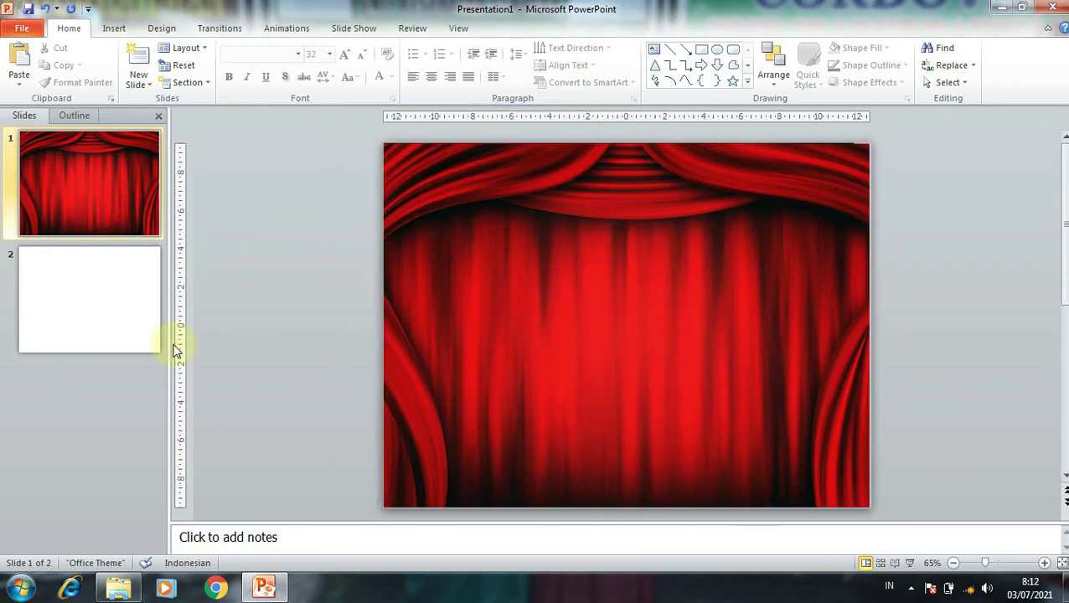
Open slide 2's background settings and close them without changes
click(129, 312)
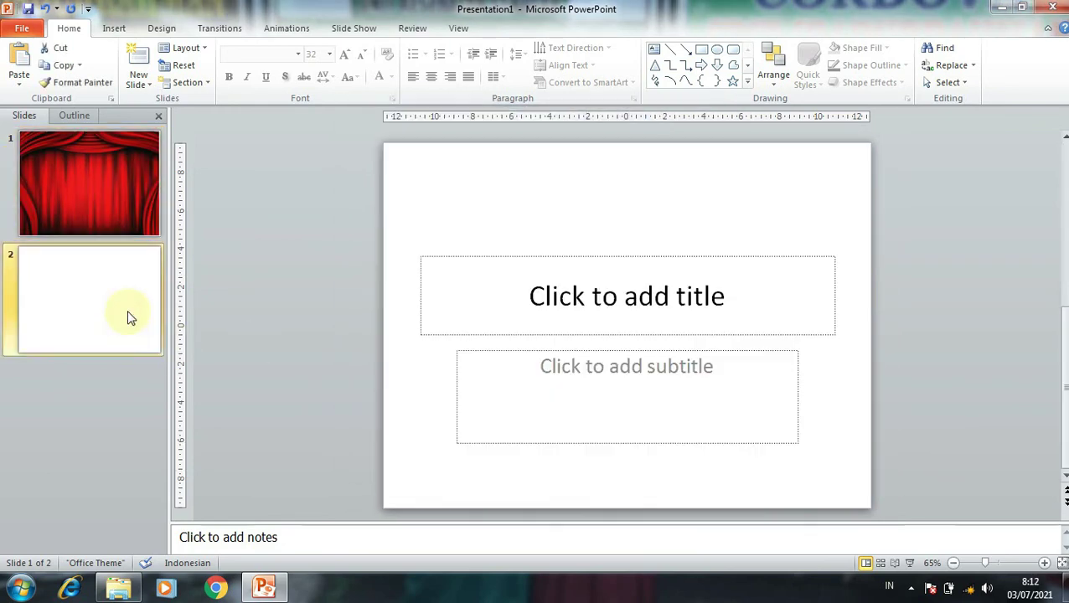
right_click(475, 210)
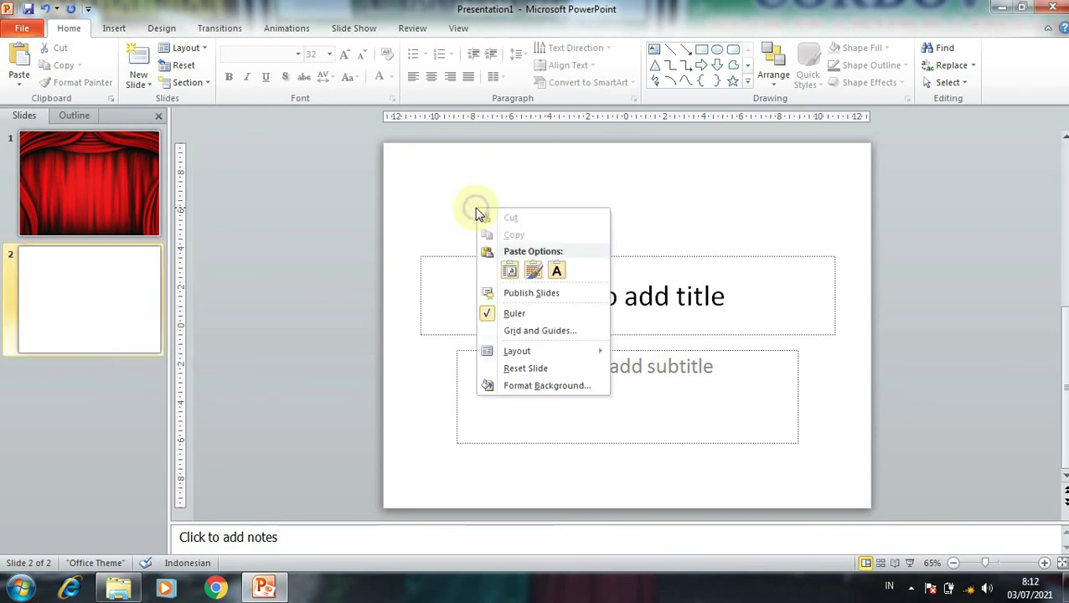
click(548, 383)
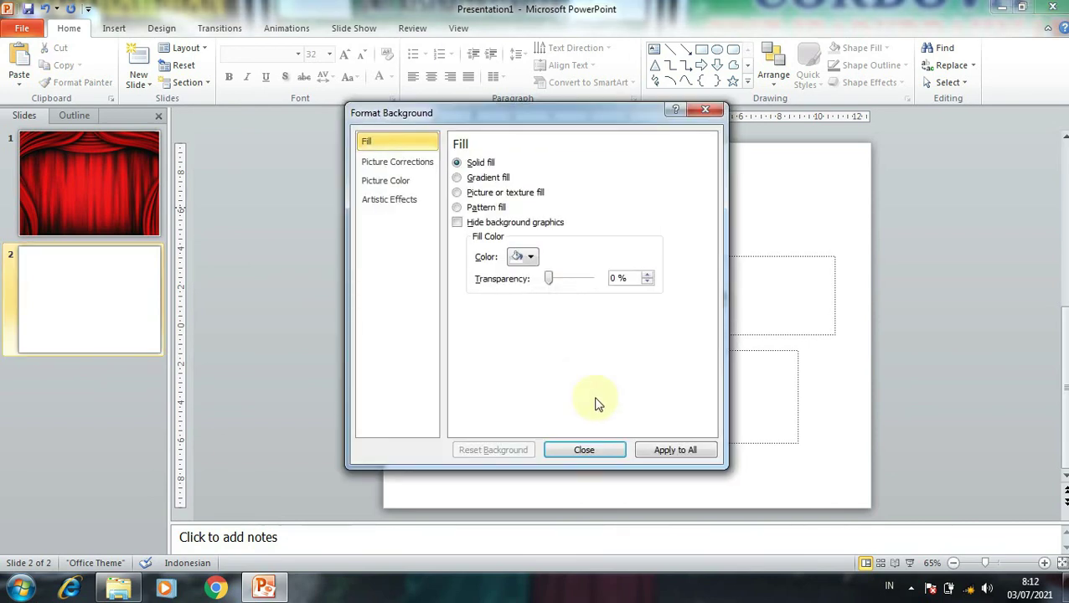
click(586, 452)
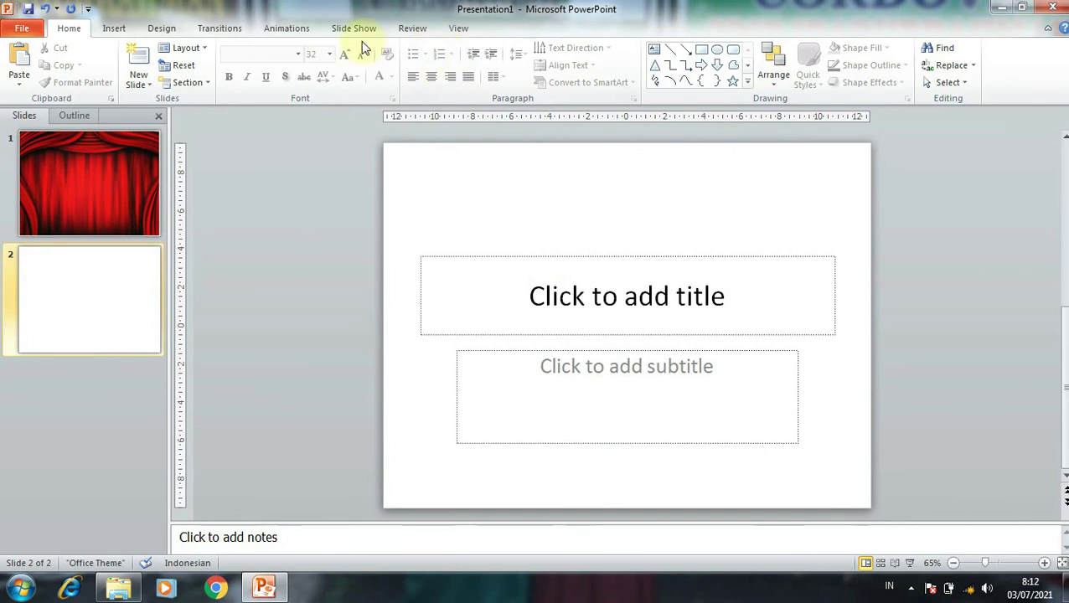
Apply the Couture theme from the Design themes gallery
click(162, 29)
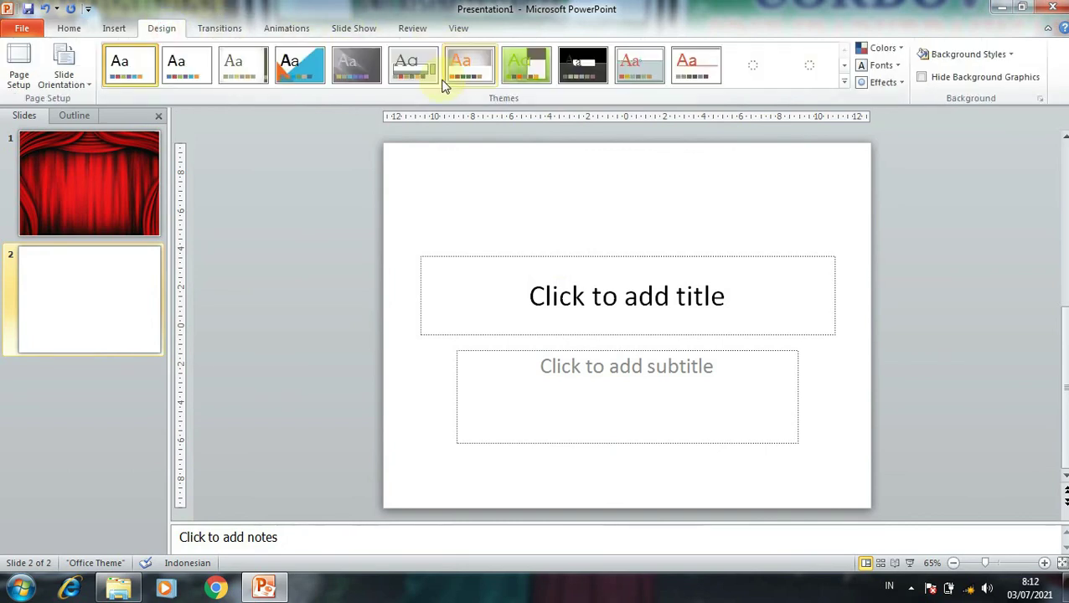
click(843, 83)
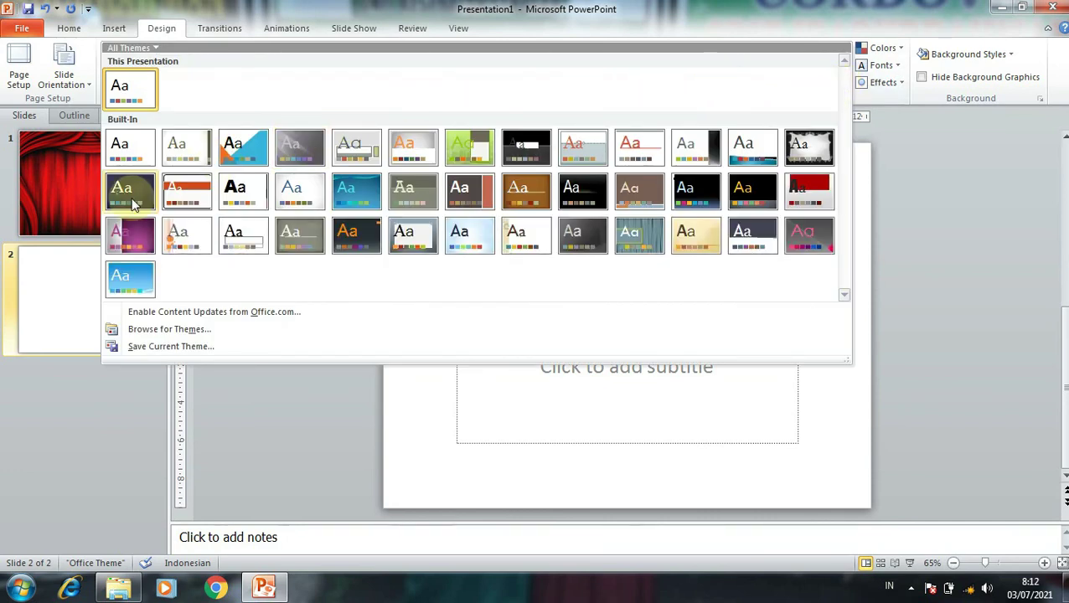
click(803, 147)
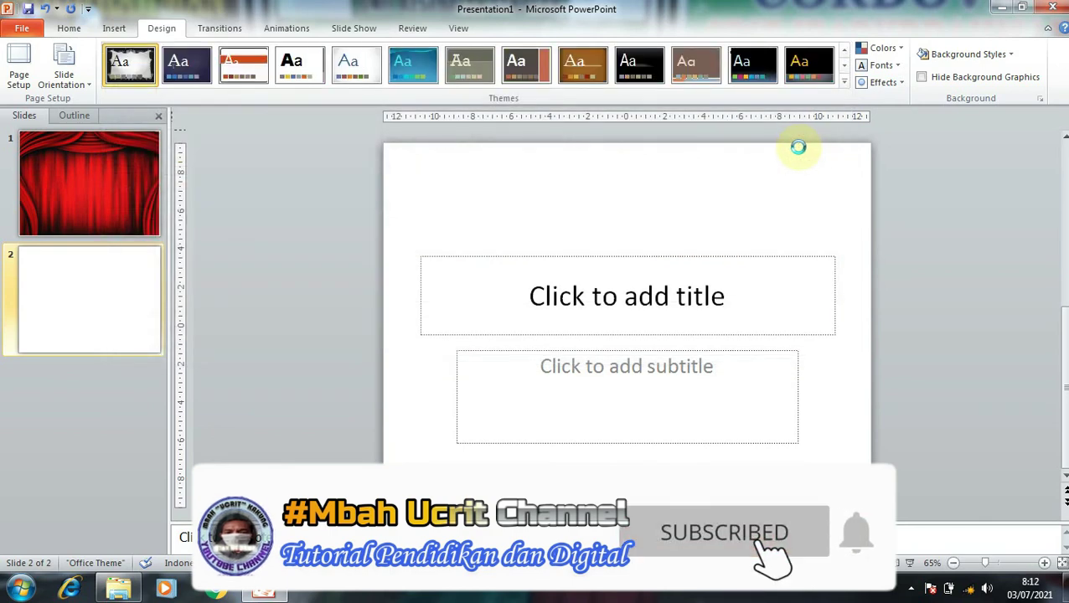
Move slide 2's title box higher and enter the title MATERI BIMTEK
click(652, 252)
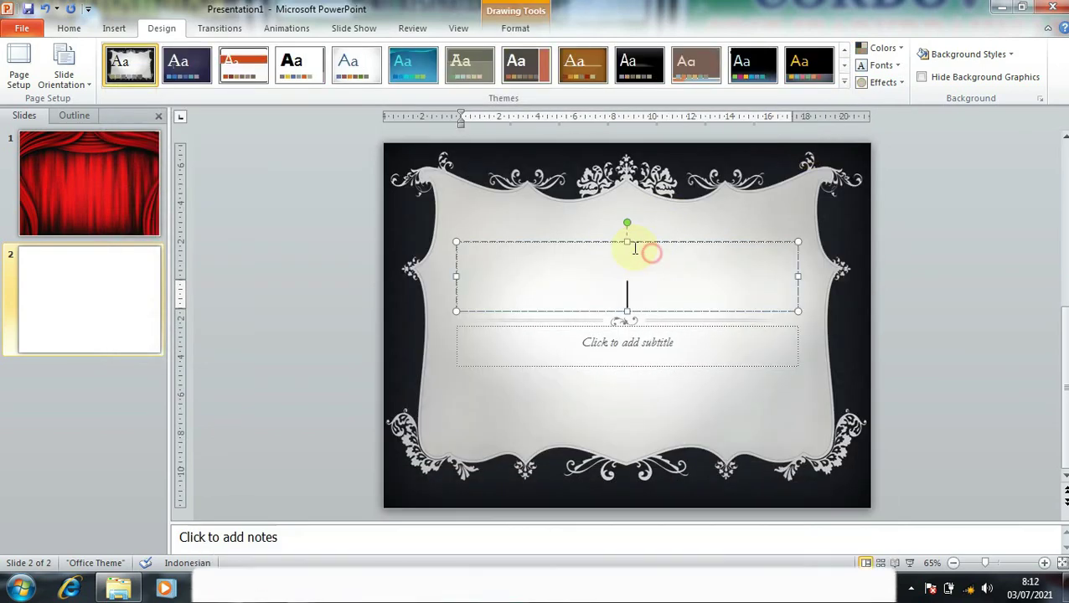
drag(652, 243, 658, 196)
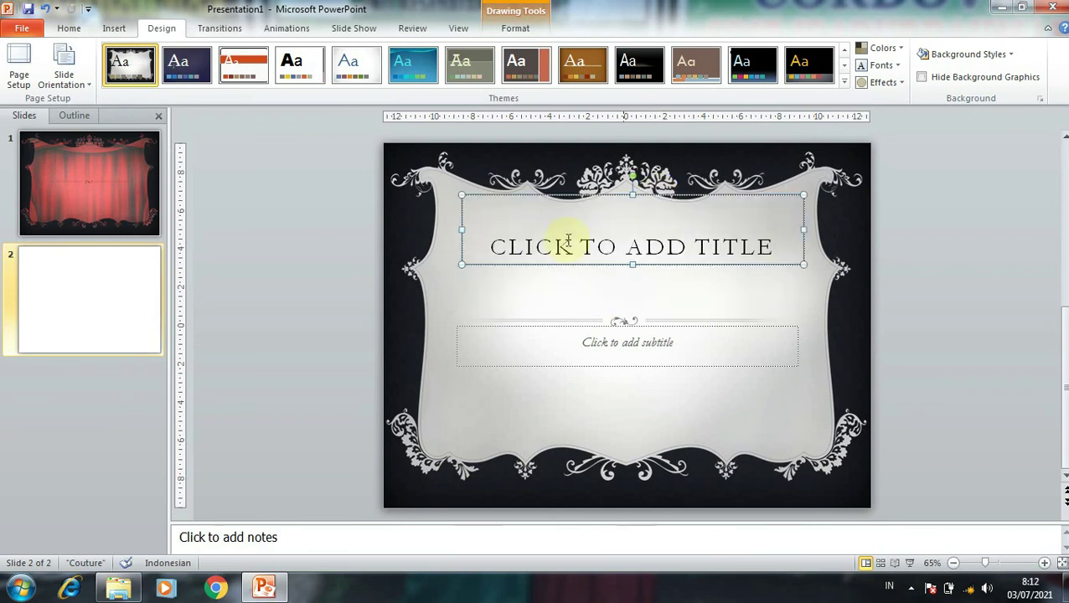
click(567, 241)
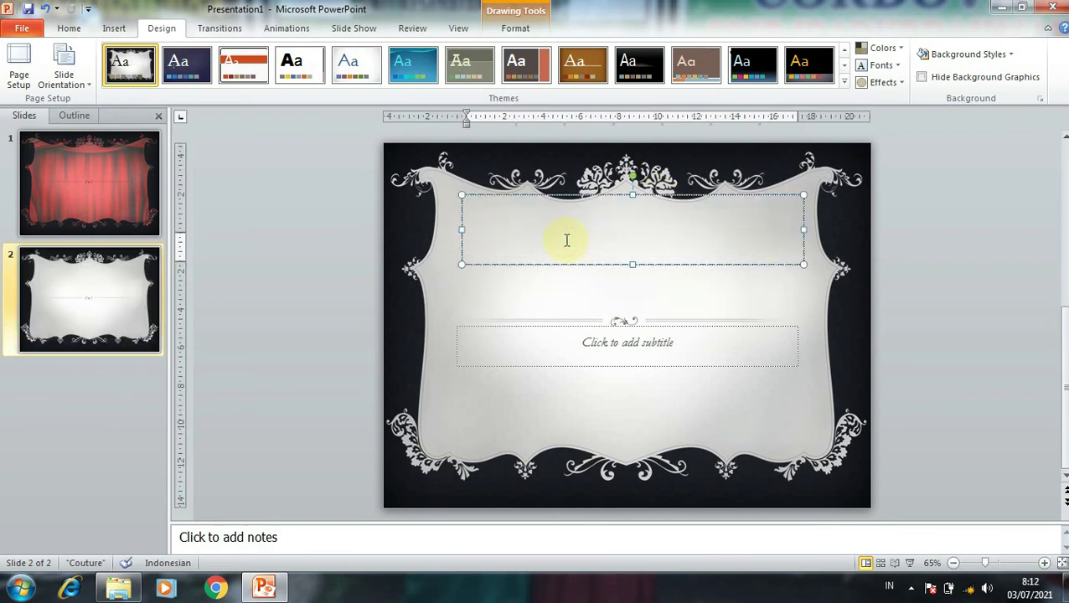
text(MATERI)
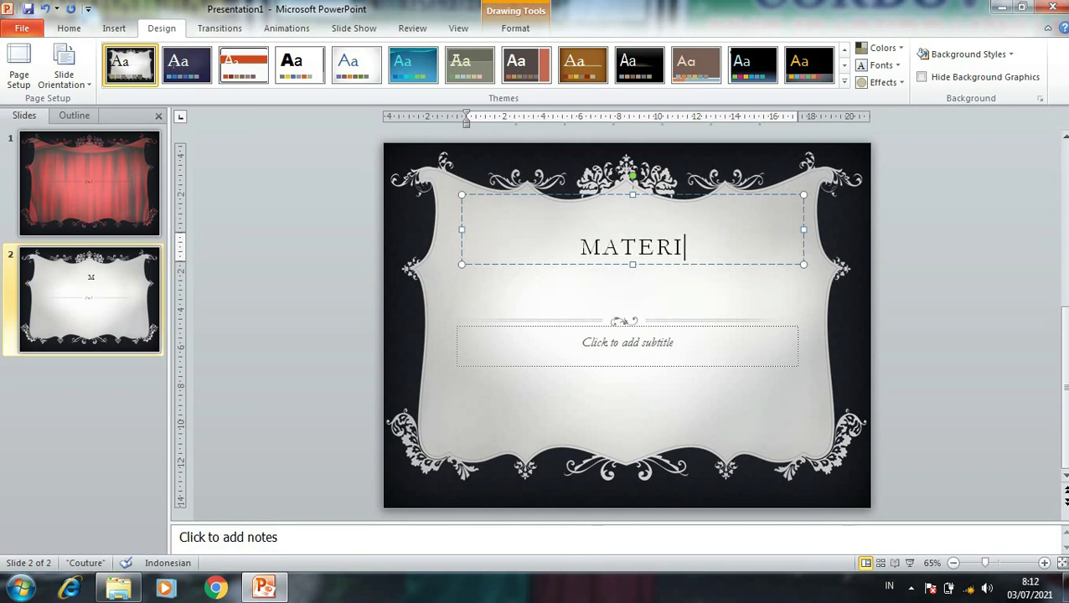
text( BI)
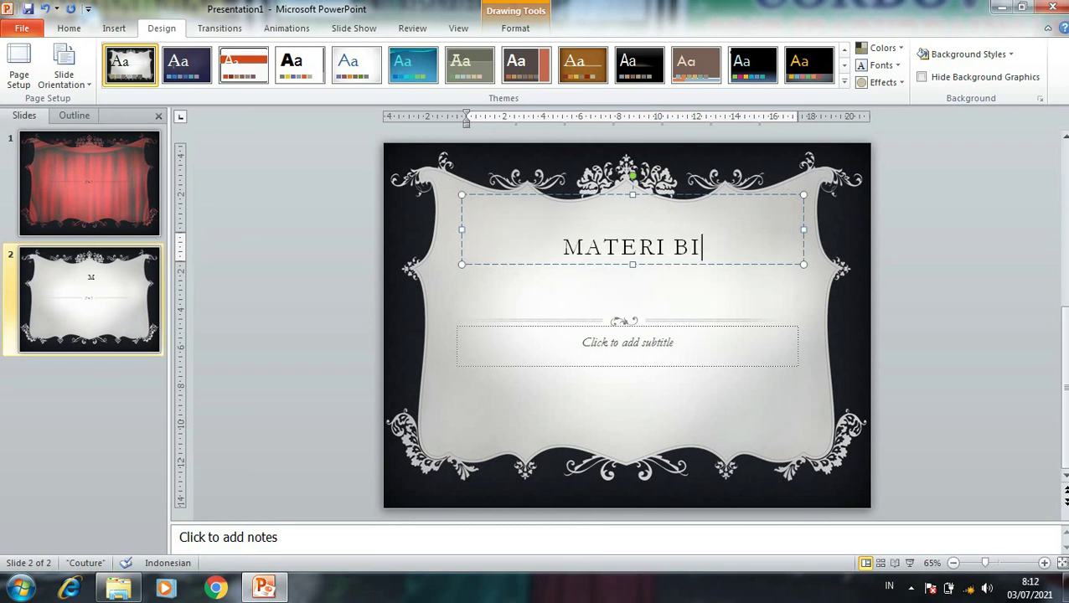
text(M)
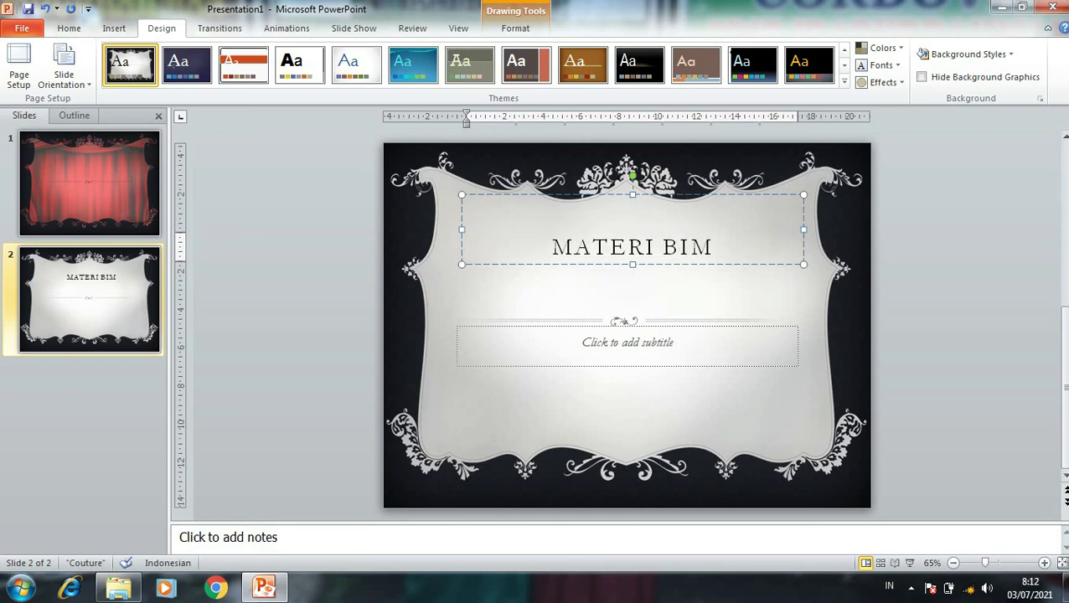
text(TEK)
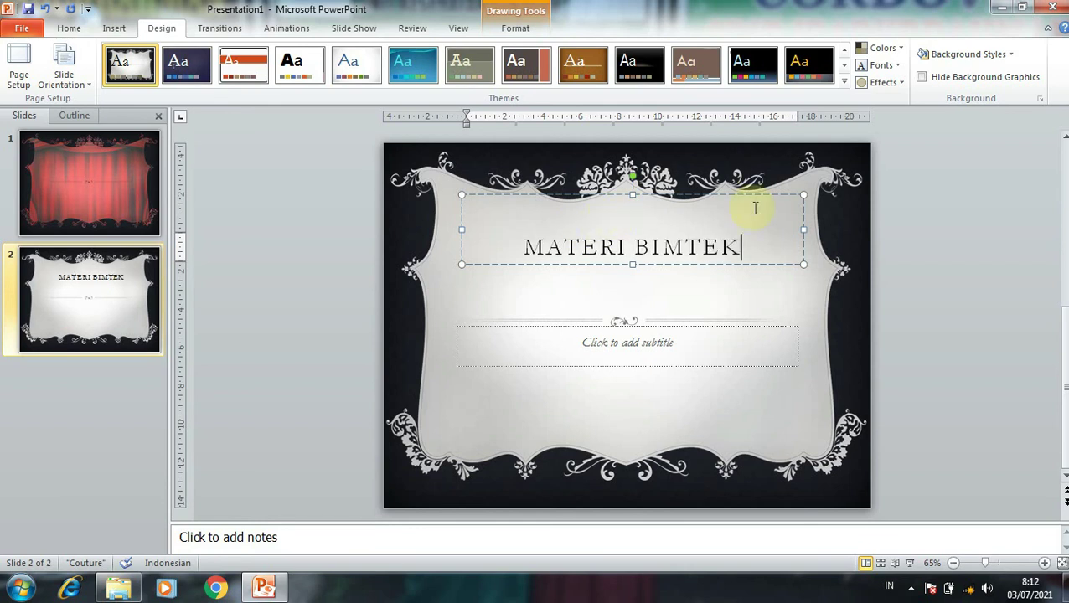
click(802, 191)
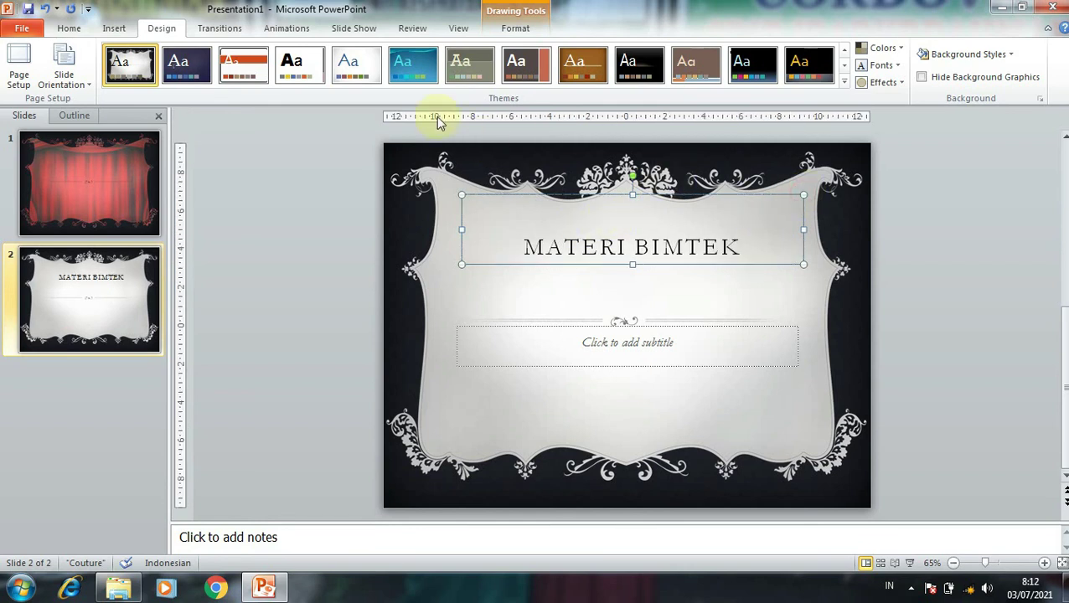
Enlarge the title to 60 pt and widen its box to fit one line
click(69, 28)
click(330, 54)
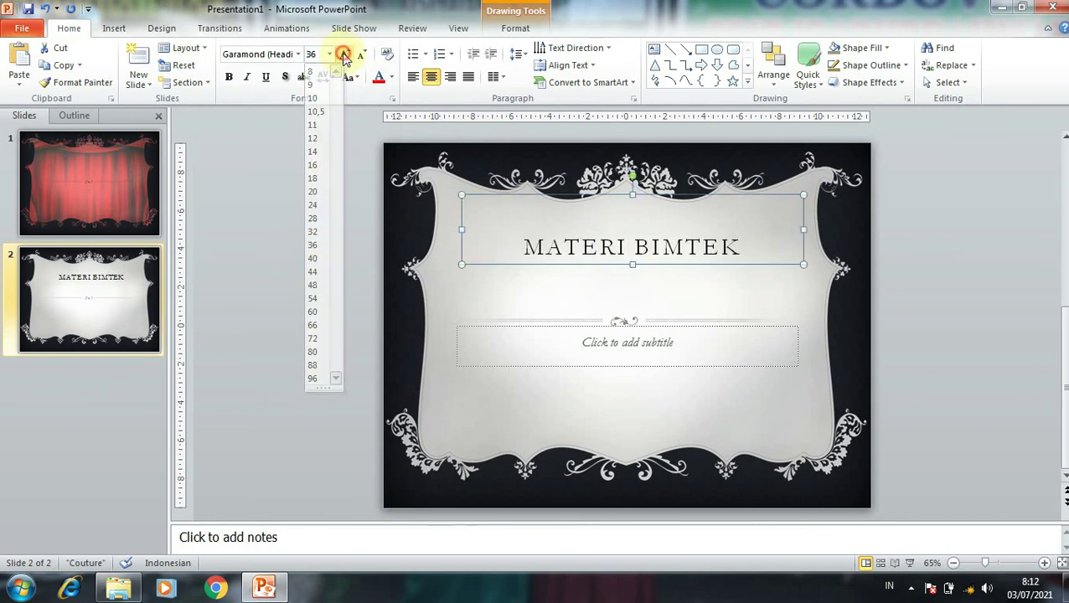
click(344, 54)
click(344, 54)
click(343, 53)
click(344, 54)
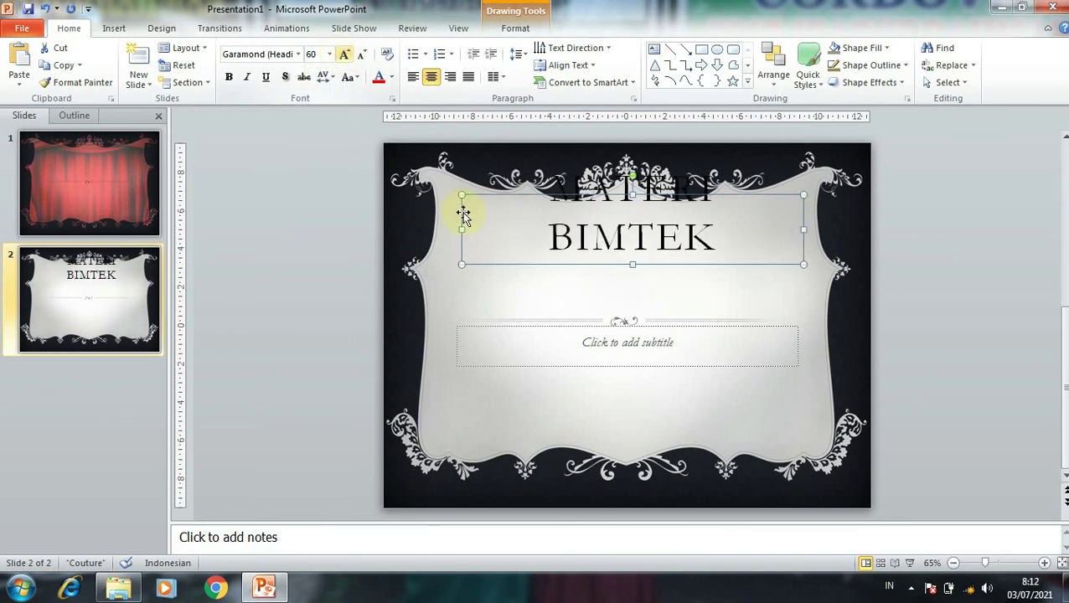
drag(465, 230, 412, 230)
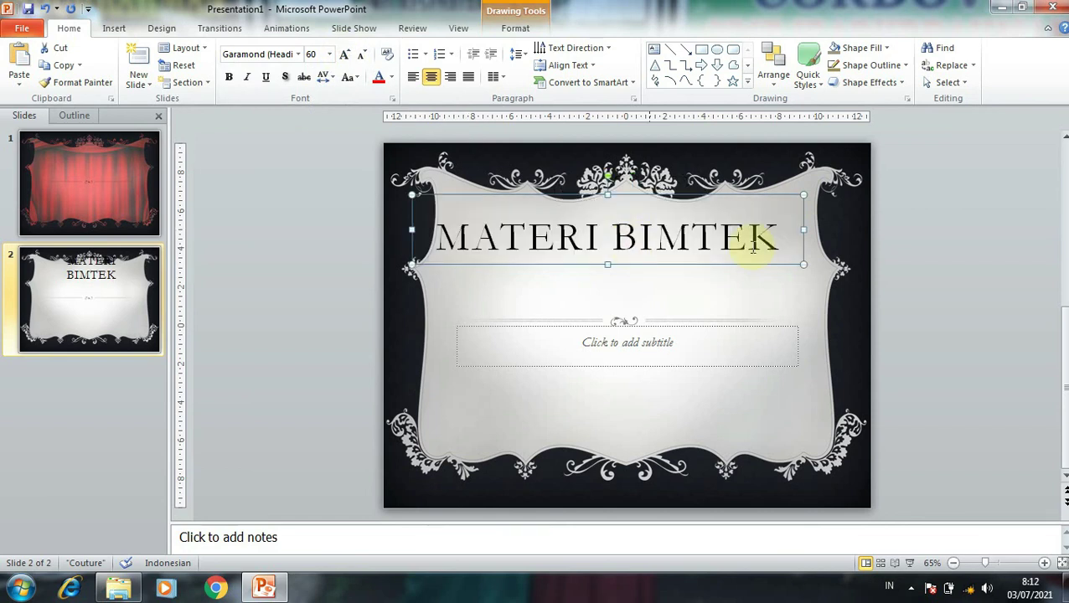
drag(803, 229, 857, 228)
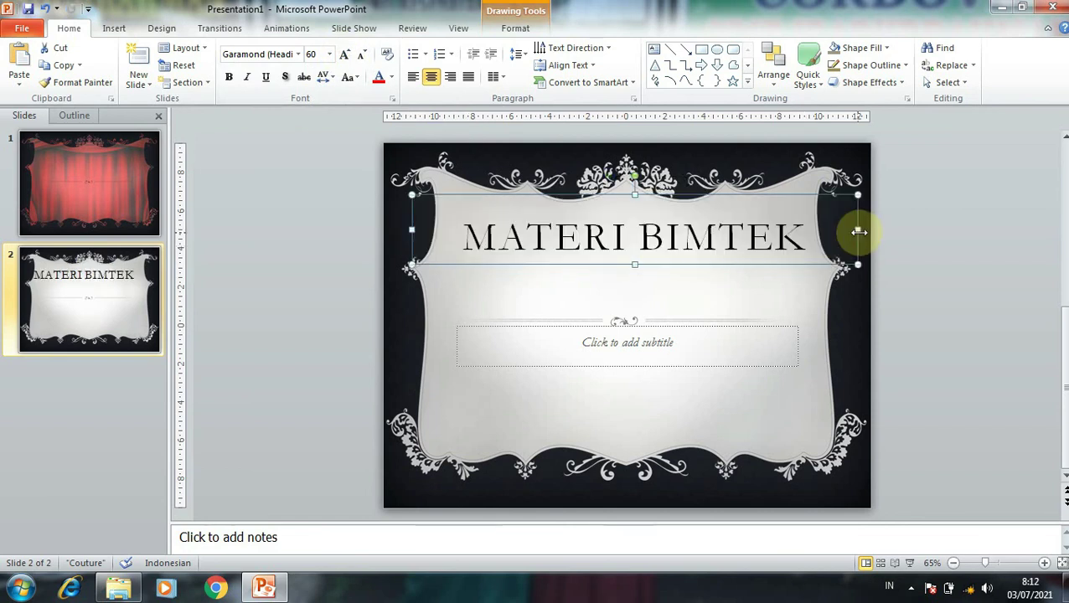
Make the title bold Arial Black at 54 pt, nudge it up, and enter the subtitle
click(228, 76)
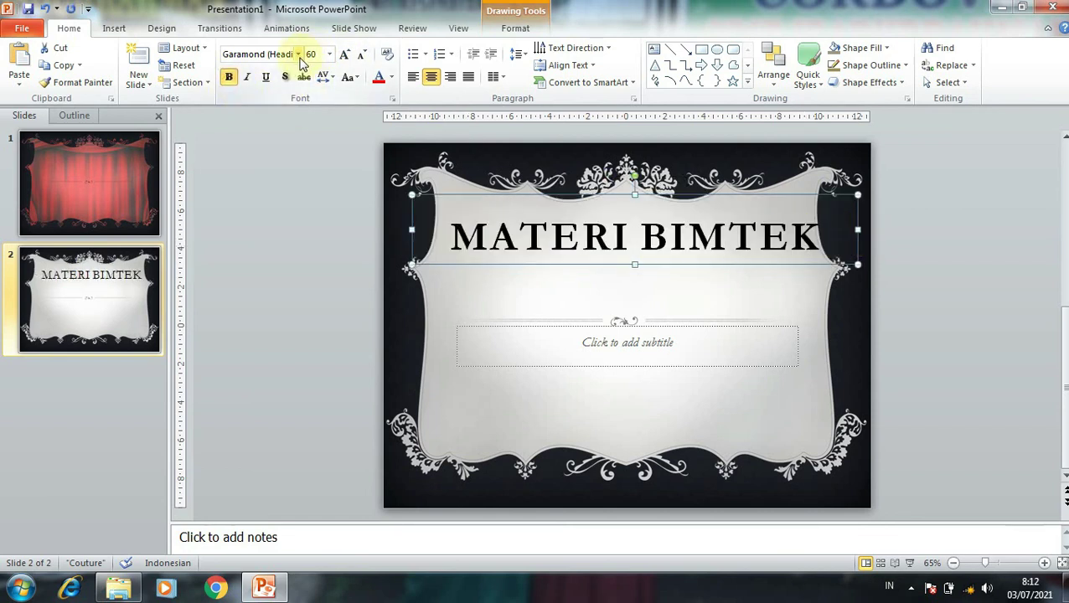
click(298, 54)
scroll(303, 228, down, 3)
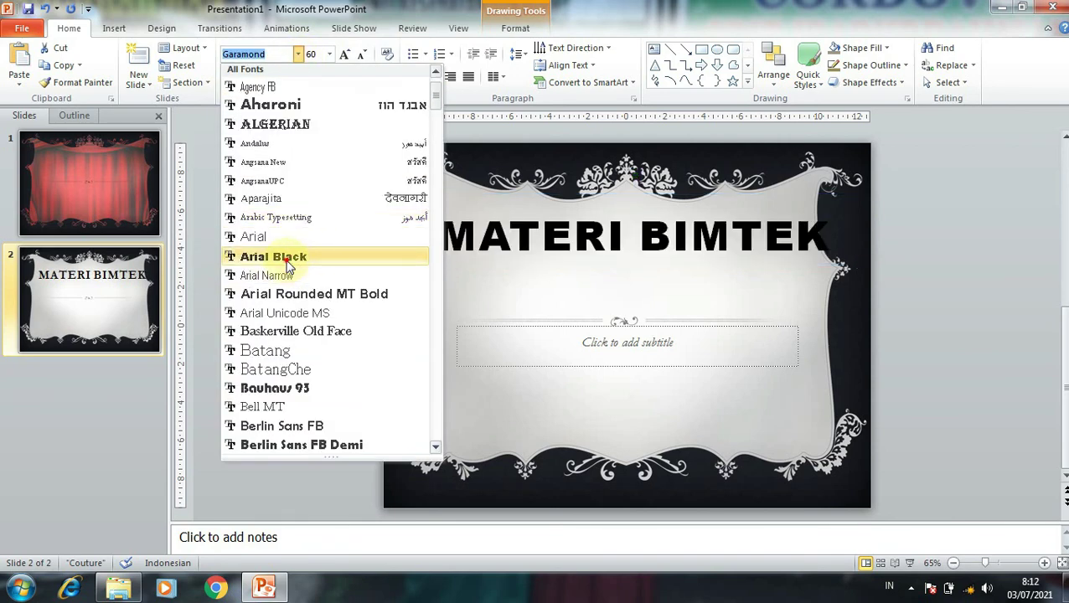
click(285, 257)
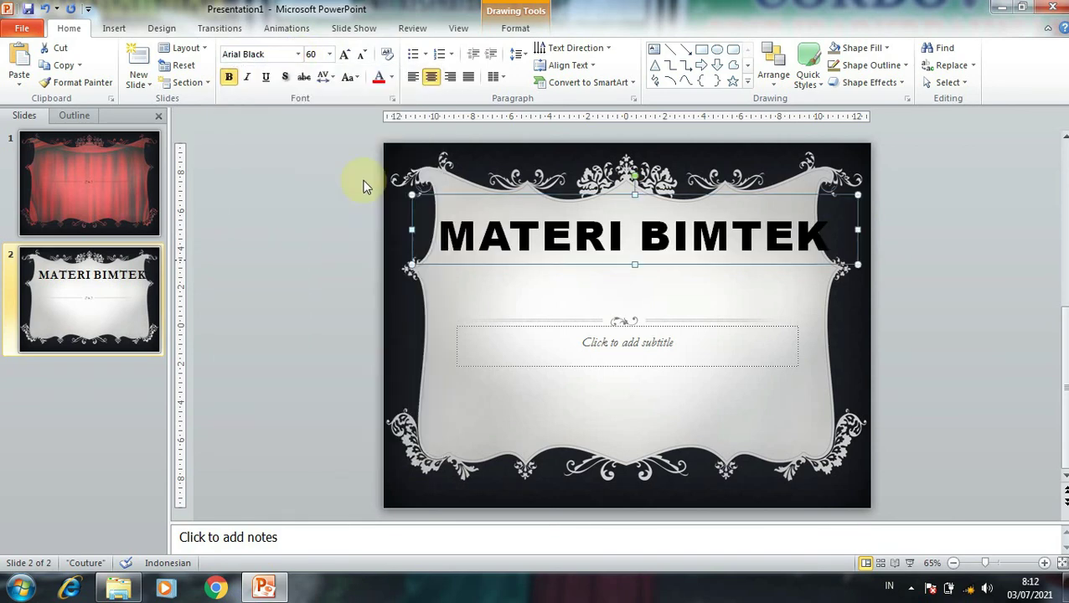
click(359, 57)
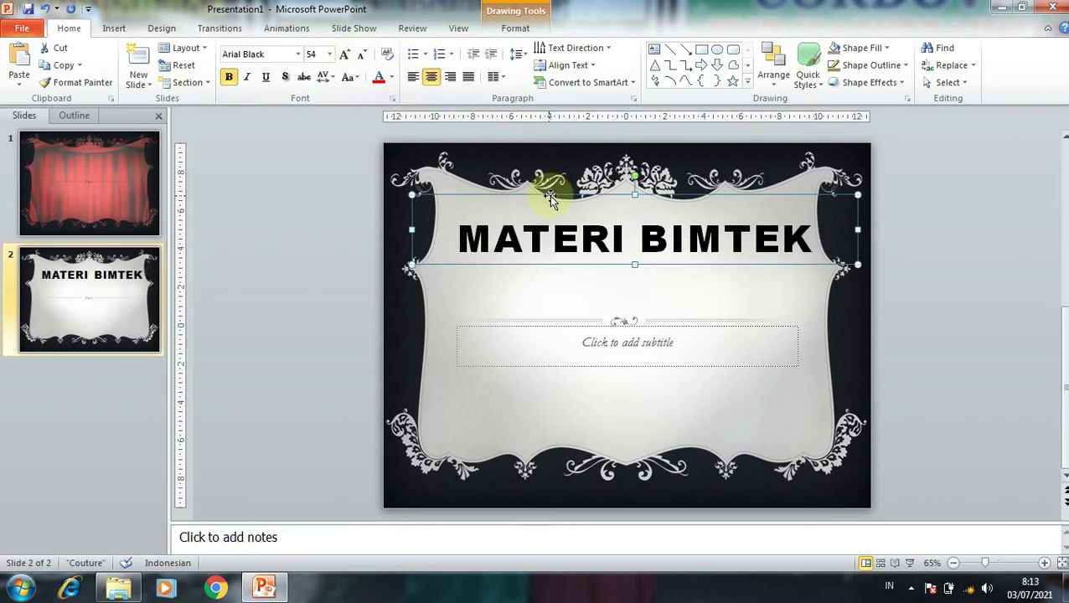
drag(549, 180, 551, 170)
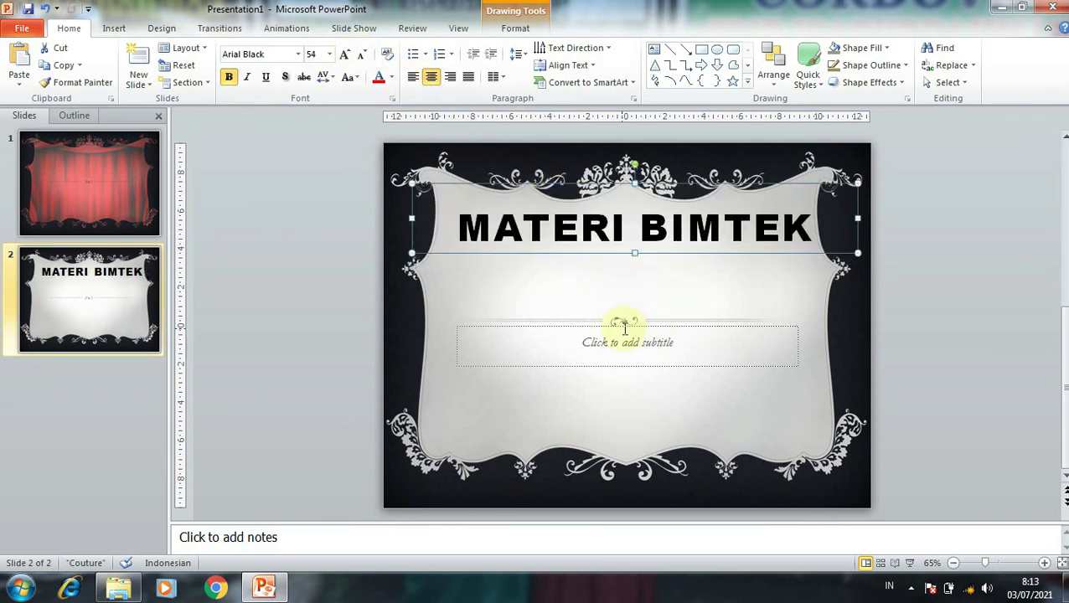
click(623, 331)
click(636, 314)
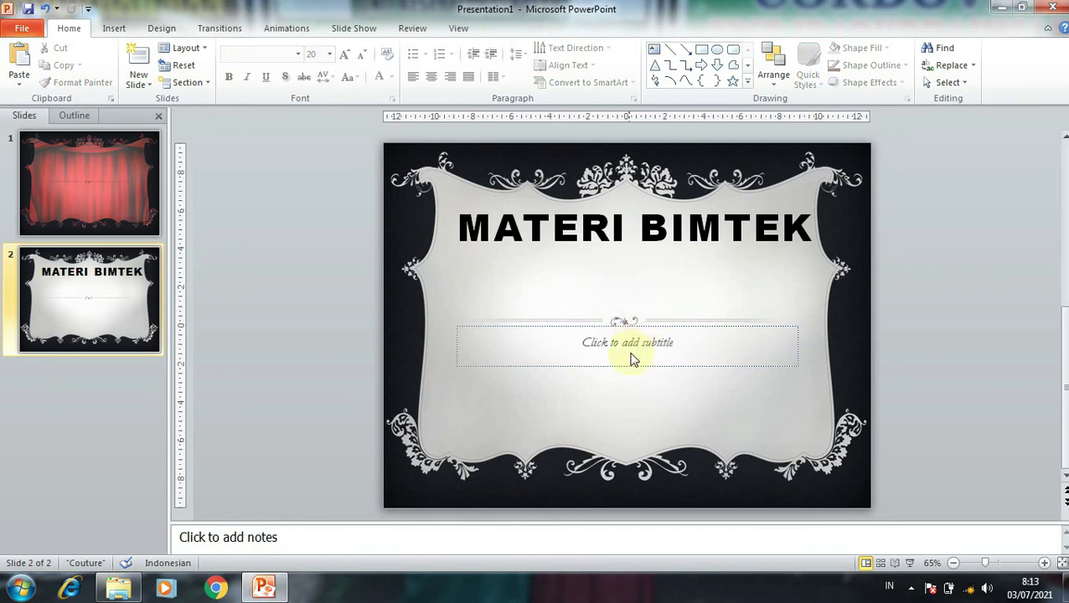
click(632, 352)
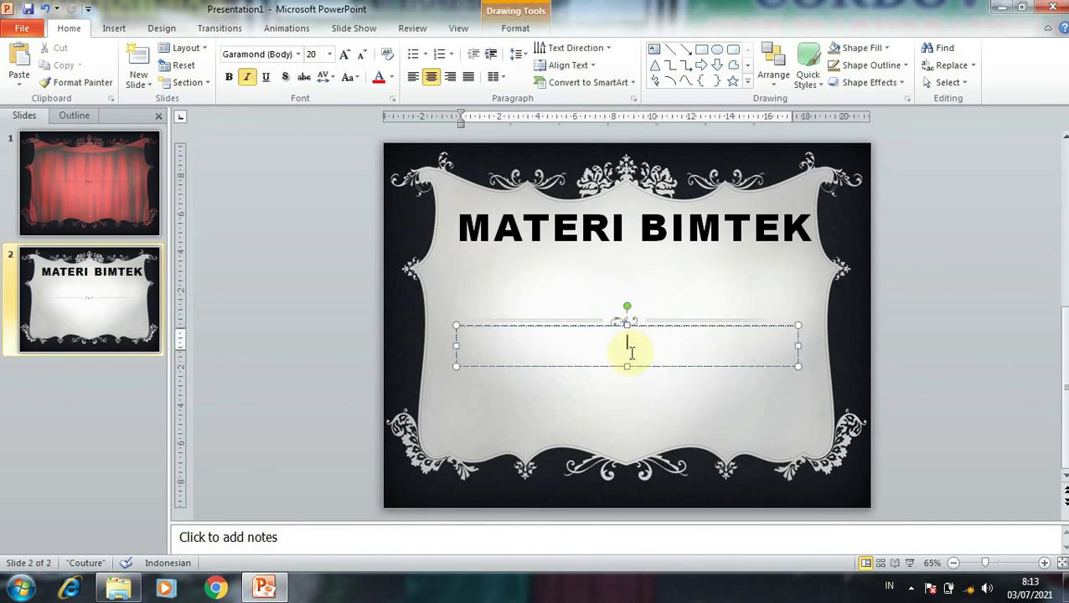
Duplicate the MATERI BIMTEK title box below the original and select its text
click(627, 250)
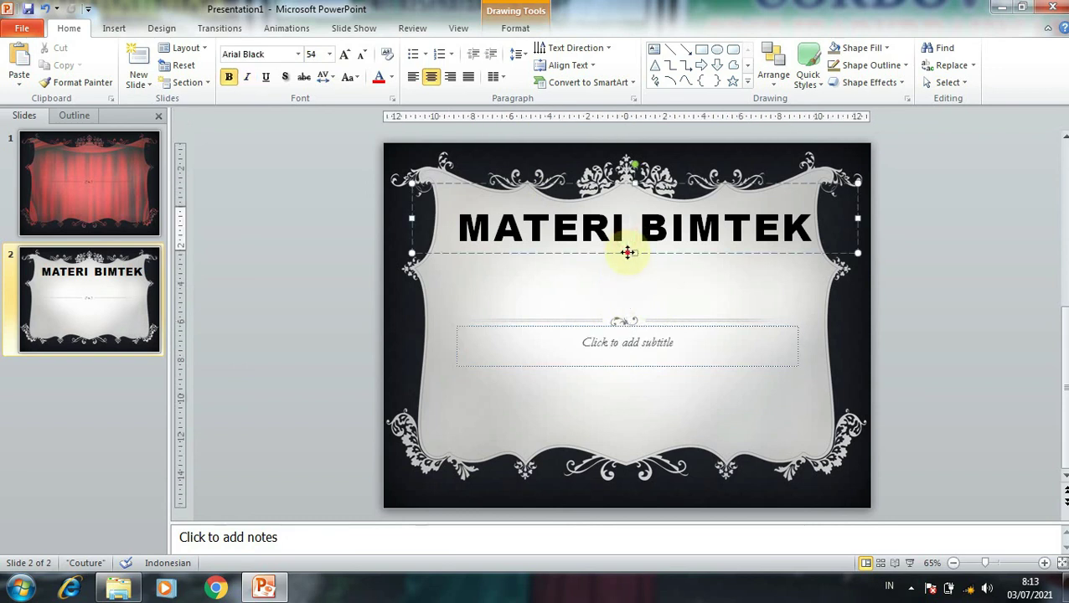
drag(627, 252, 631, 316)
key(Escape)
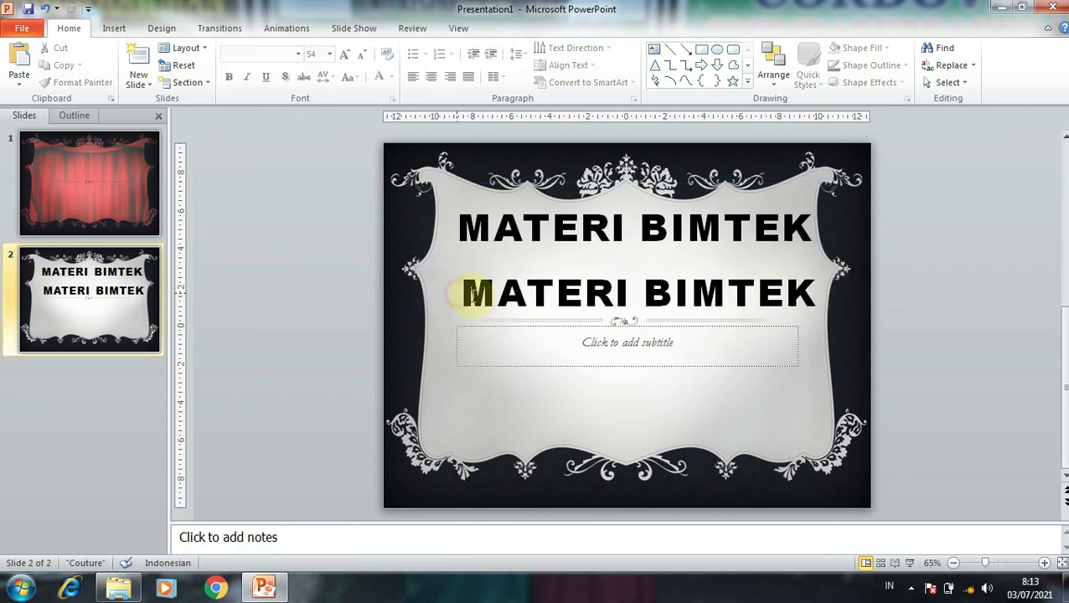
click(469, 293)
drag(466, 293, 817, 293)
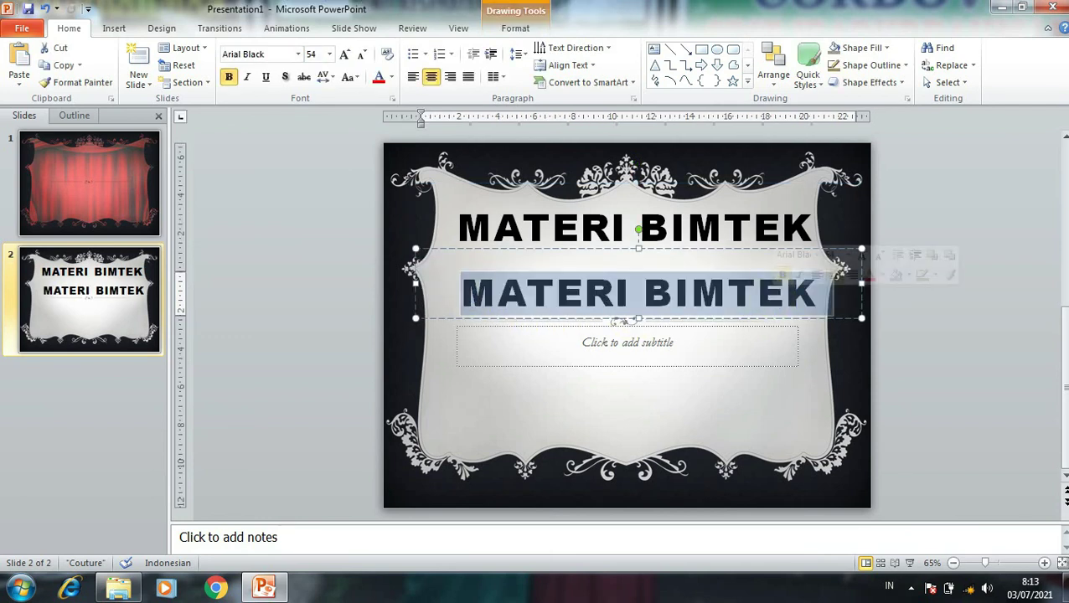
Replace the copy's text with PENGUATAN PENINGKATAN MUTU GURU
text(PELAT)
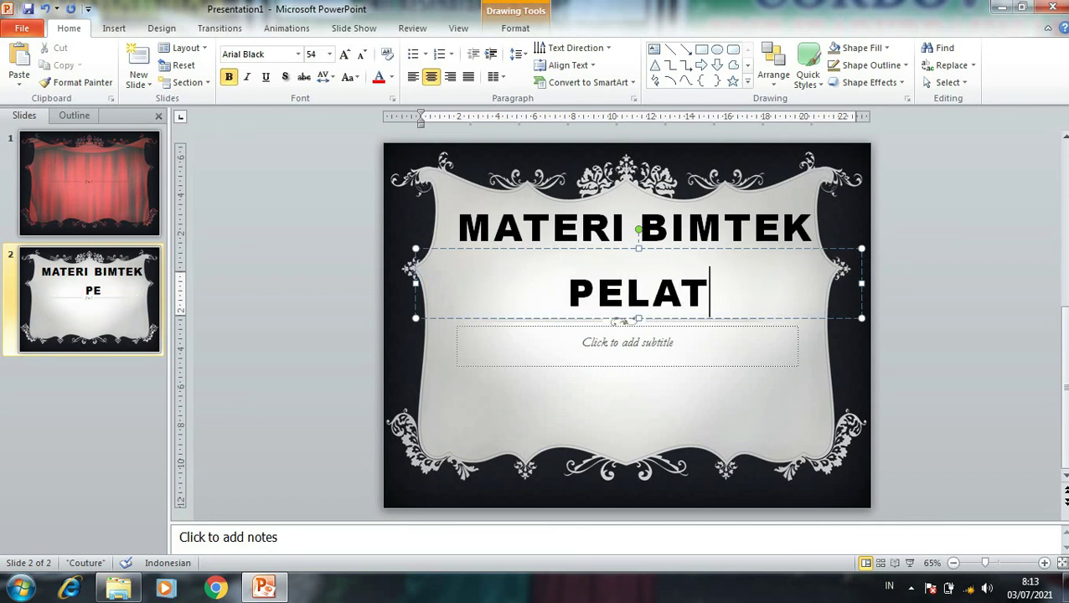
text(TIH)
key(BackSpace)
key(BackSpace)
key(BackSpace)
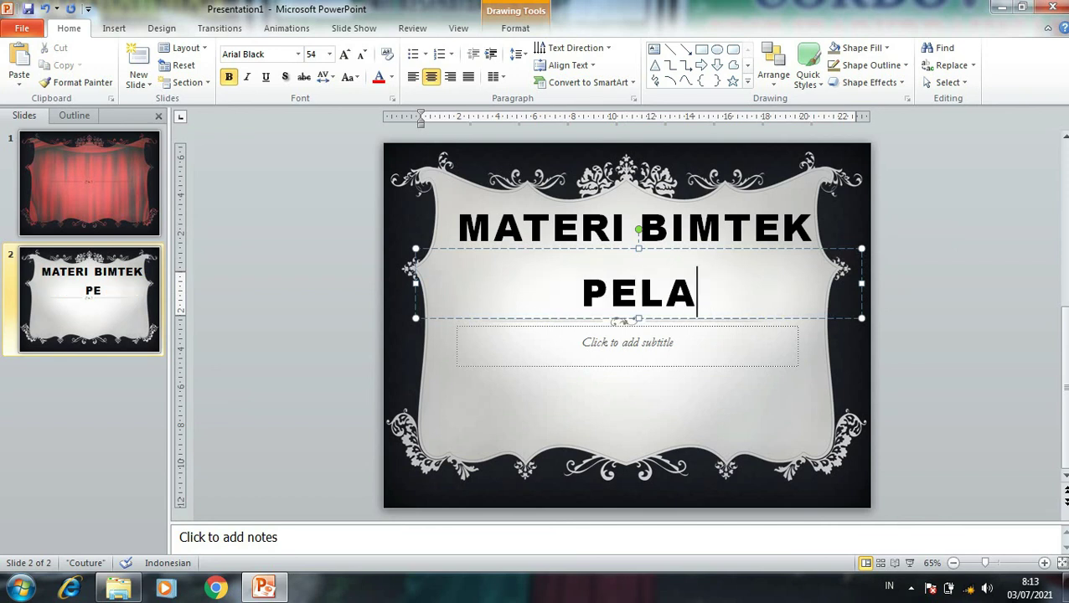
key(BackSpace)
key(BackSpace)
text(N)
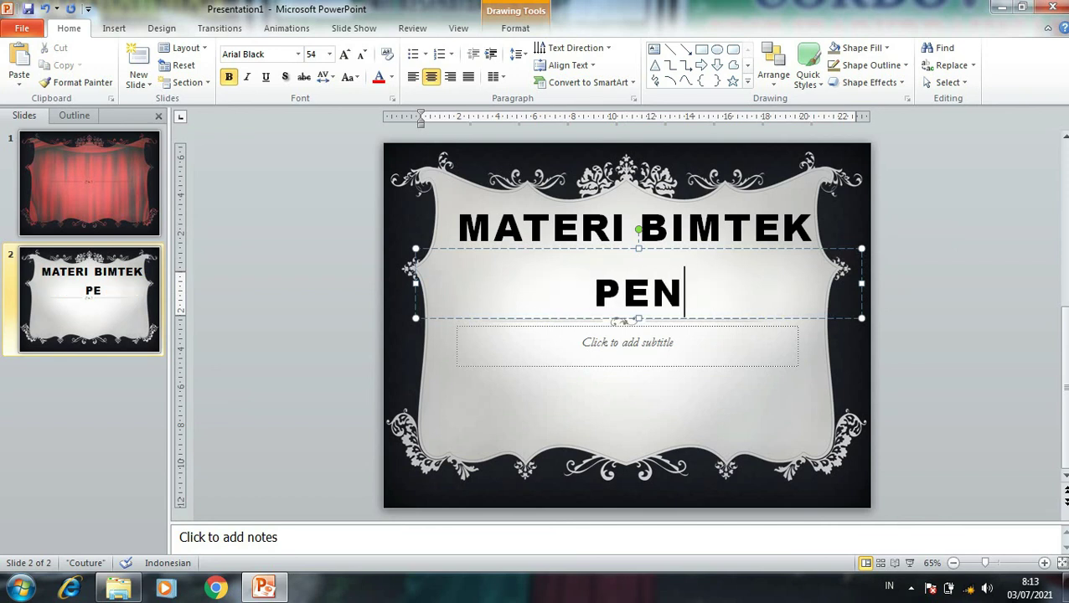
text(GUATAN)
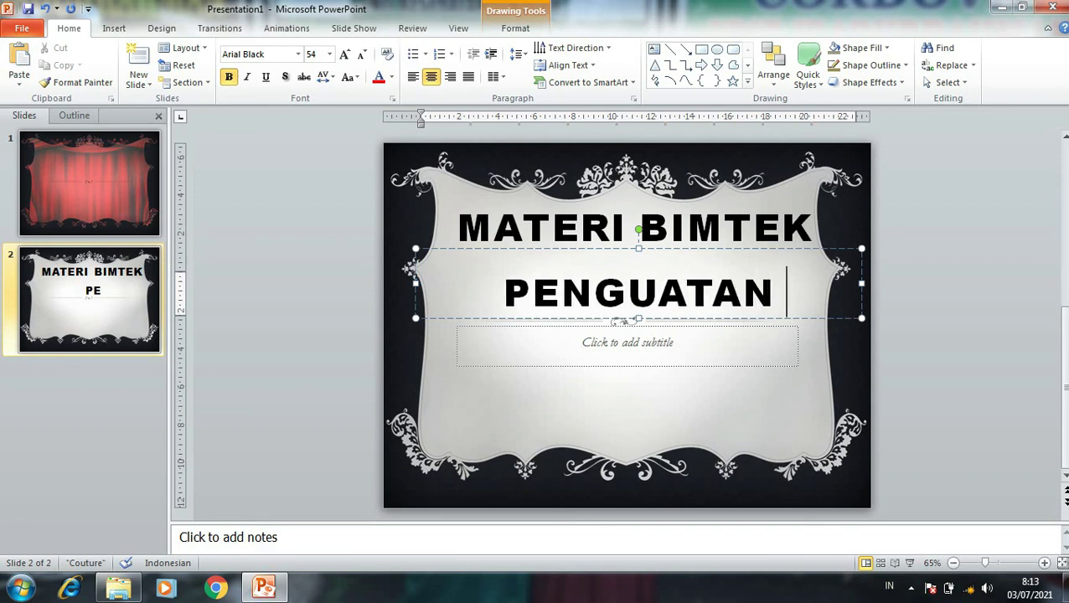
text( PE)
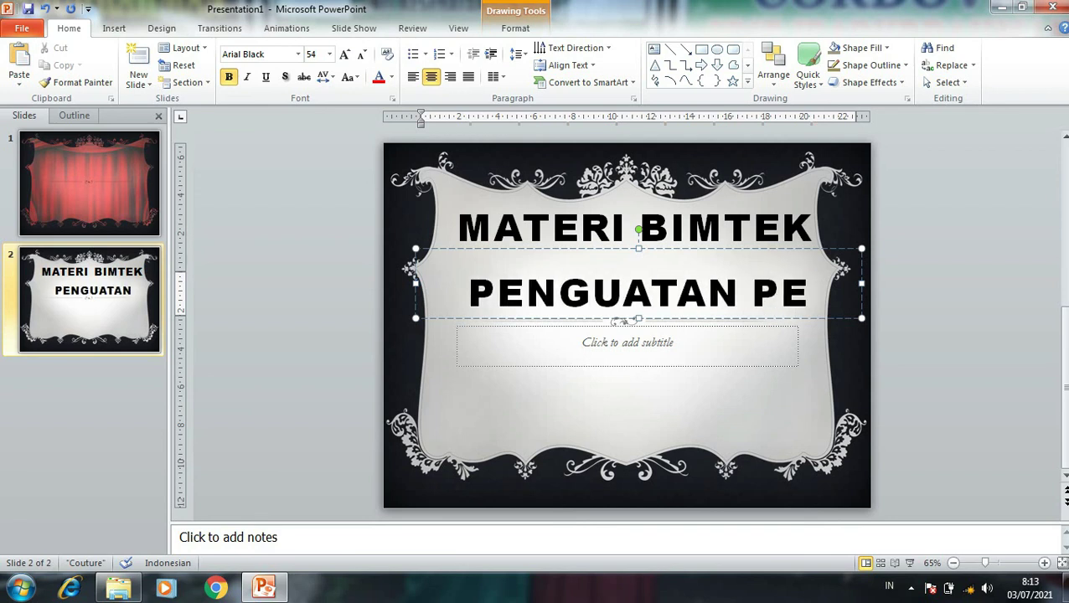
text(NONG)
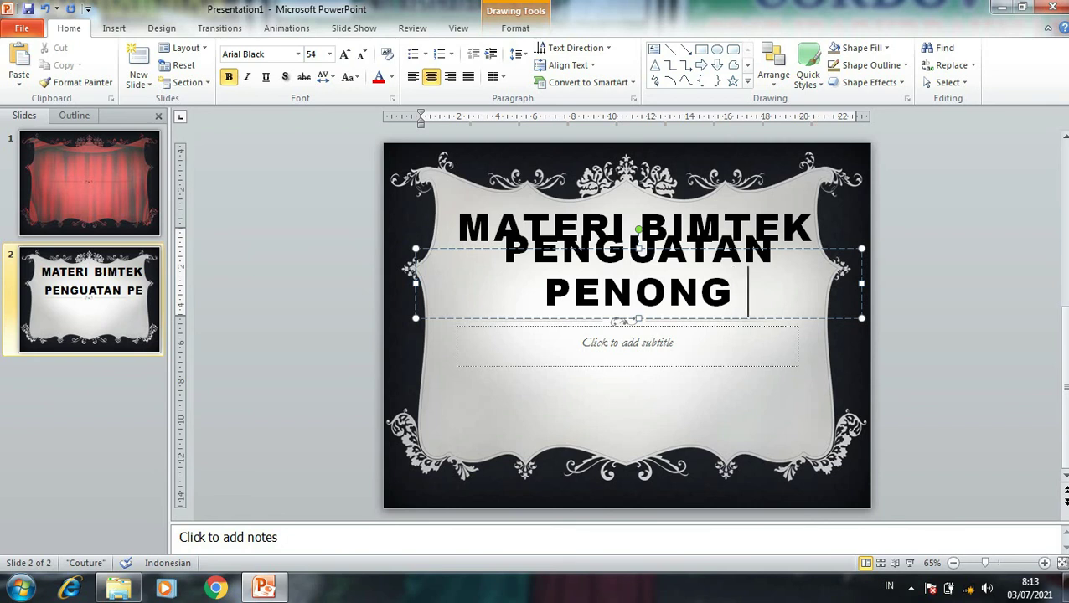
key(BackSpace)
key(BackSpace)
key(BackSpace)
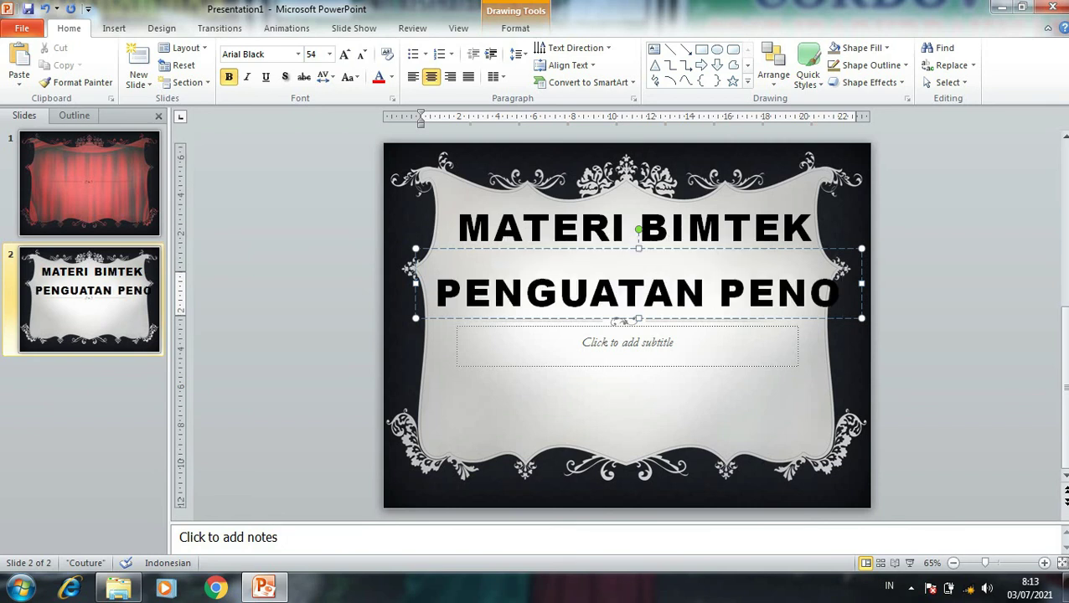
key(BackSpace)
text(IN)
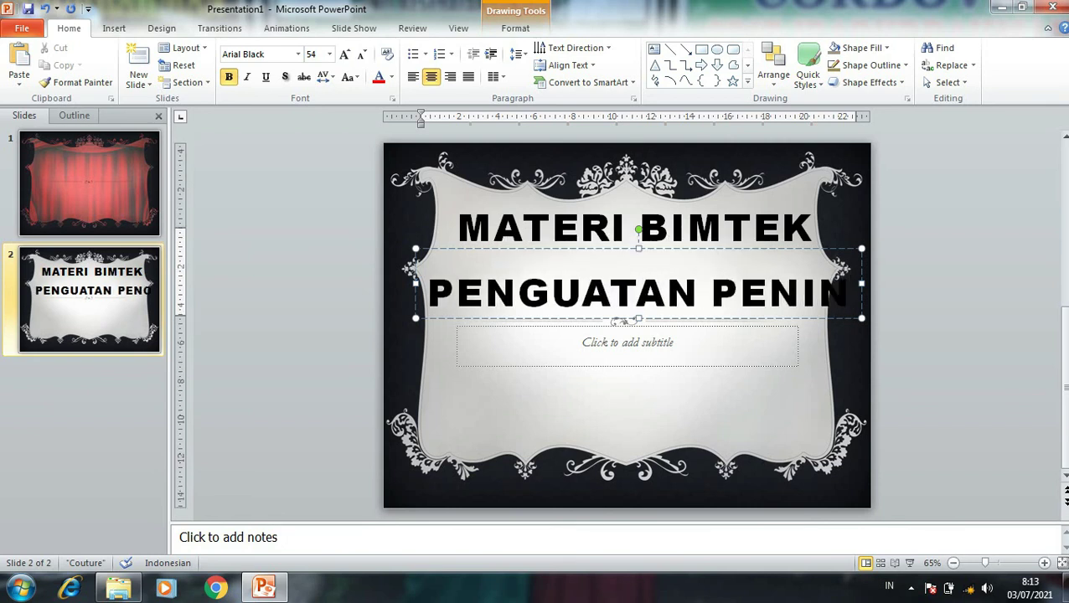
text(GKATAN MU)
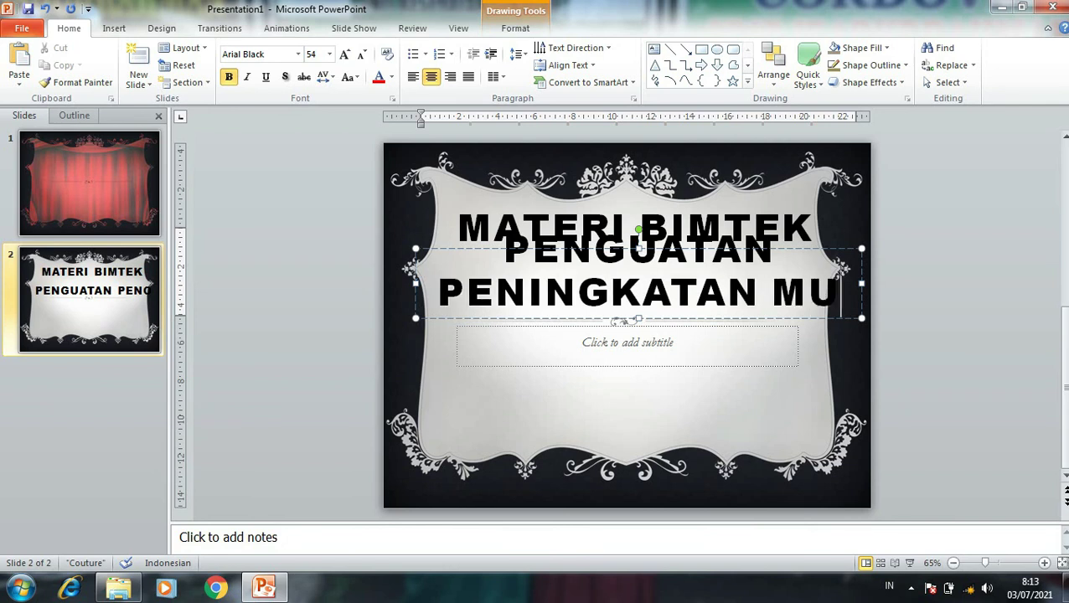
text(TU PENDI)
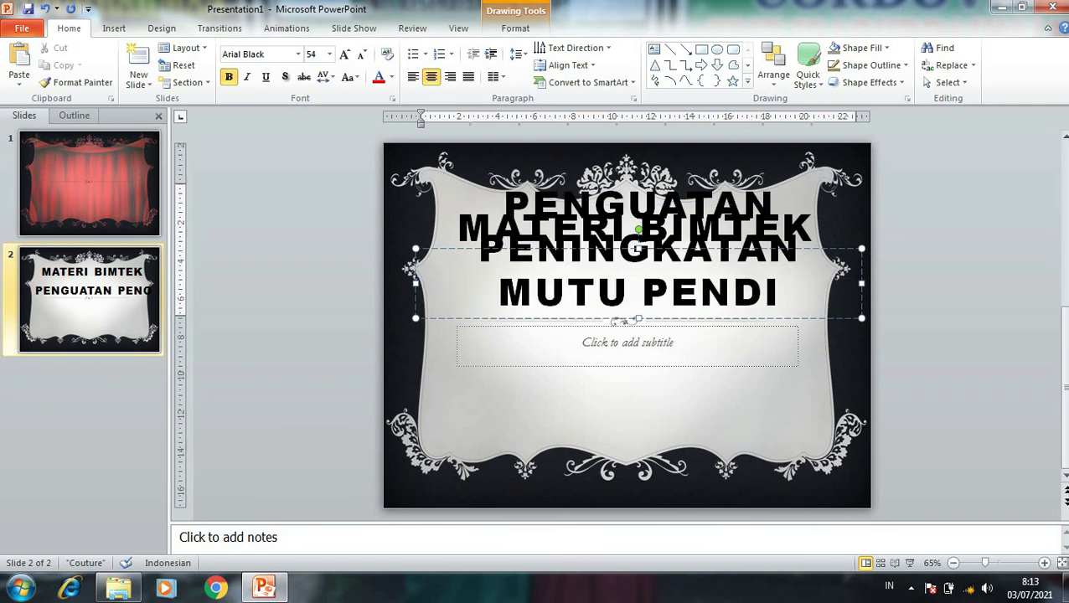
key(BackSpace)
key(BackSpace)
key(BackSpace)
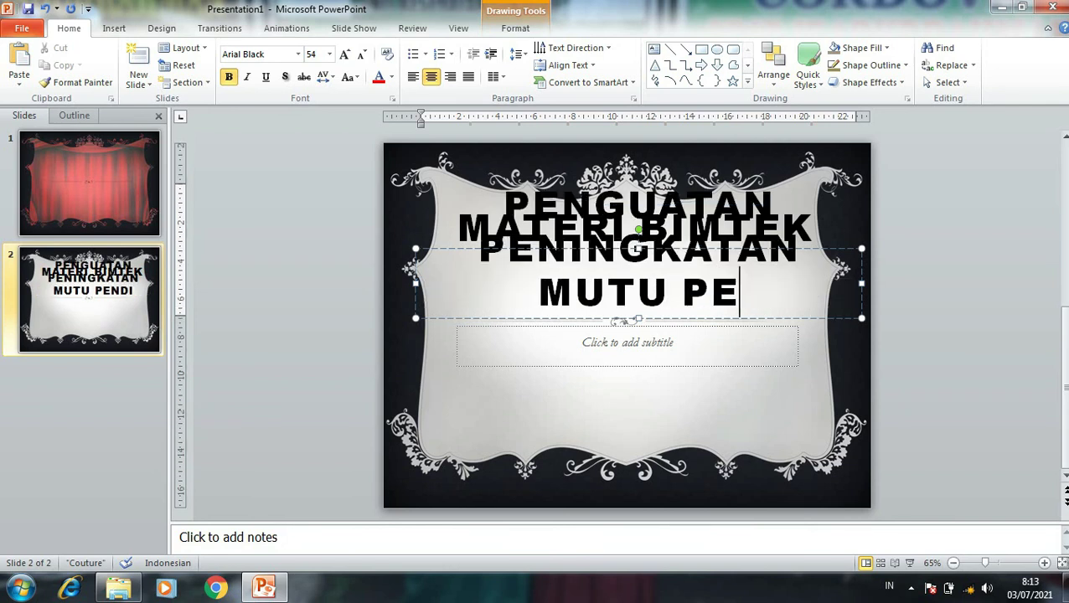
key(BackSpace)
key(BackSpace)
text(GI)
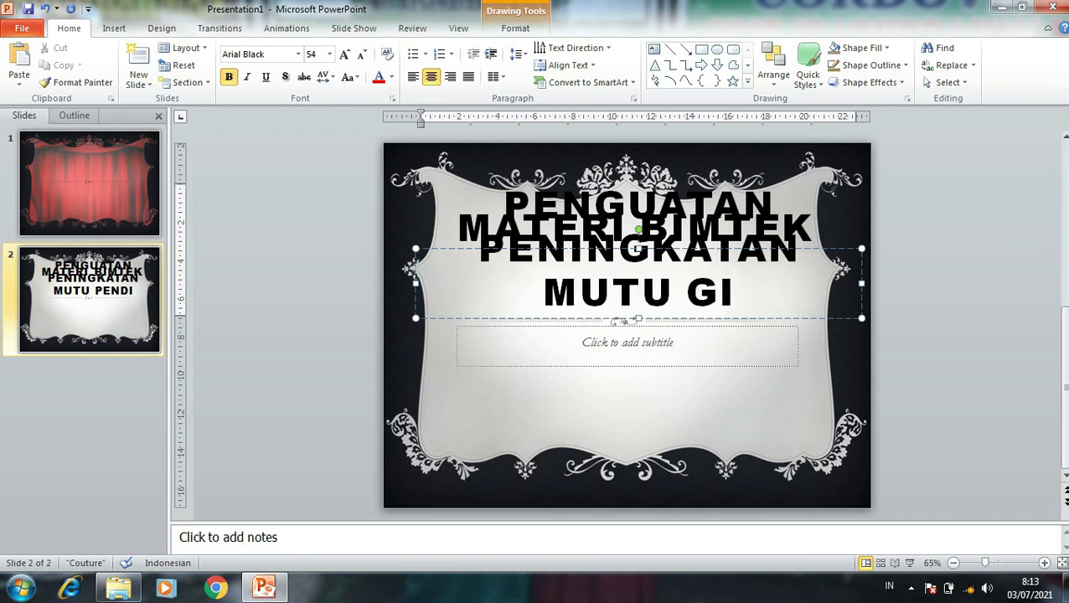
key(BackSpace)
text(URU)
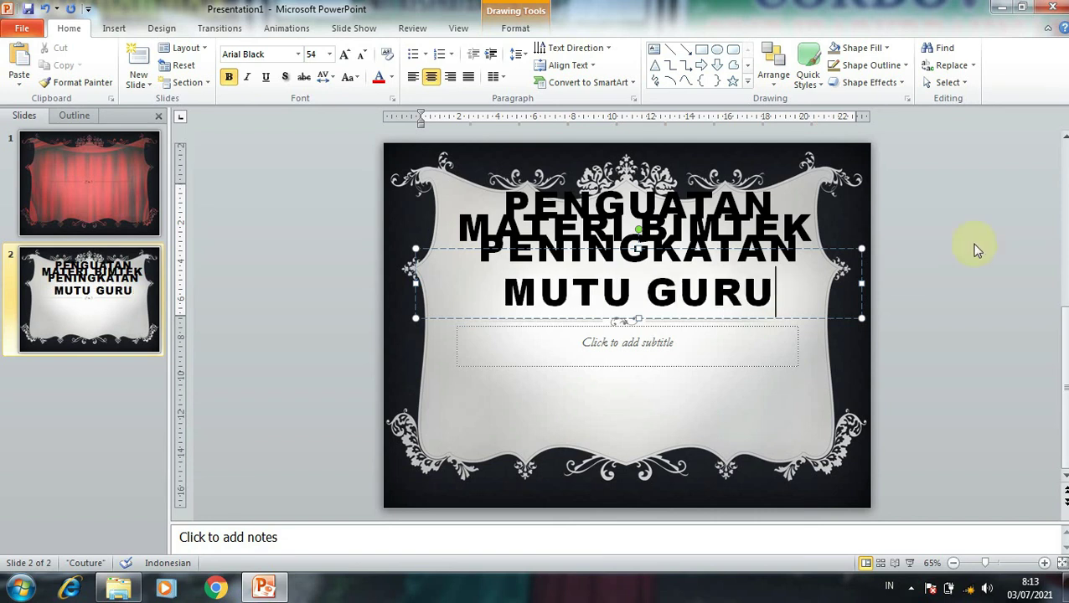
Shrink the PENGUATAN PENINGKATAN MUTU GURU text to 32 pt and color it blue
click(863, 243)
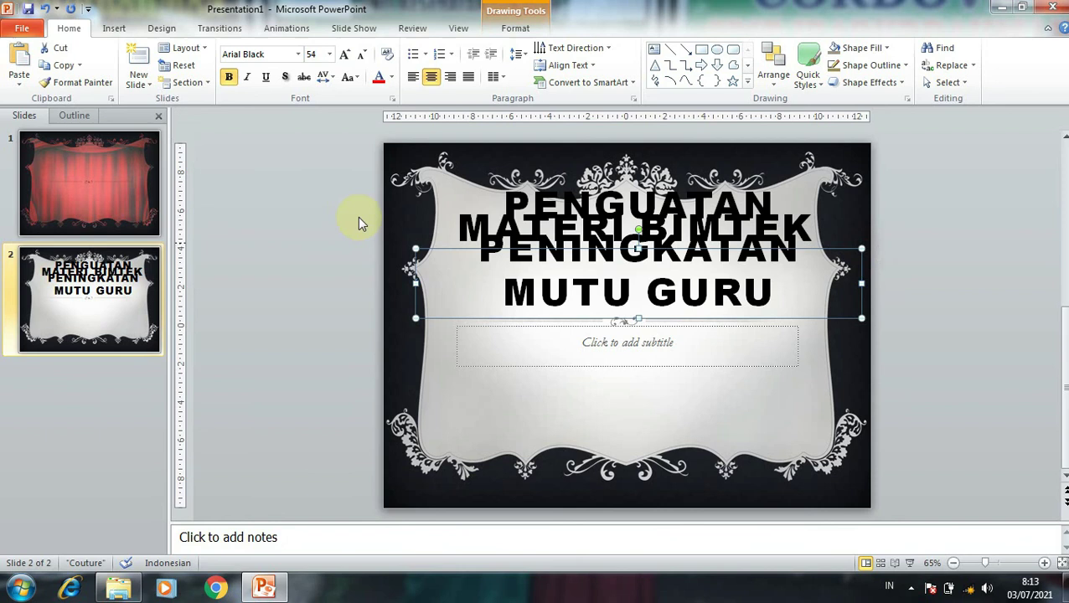
click(363, 54)
click(363, 54)
click(363, 55)
click(363, 54)
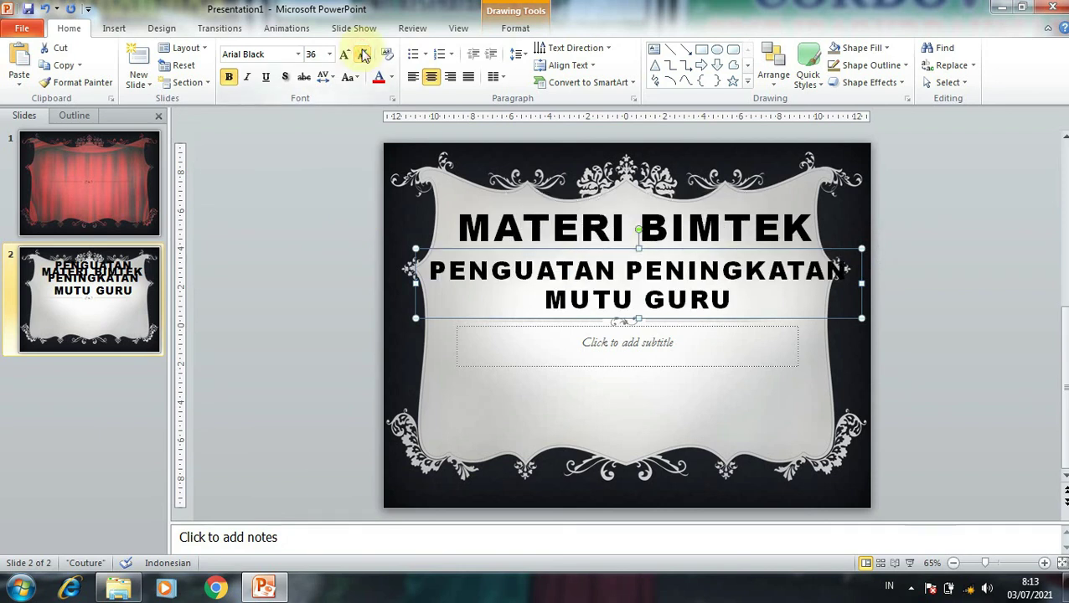
click(363, 55)
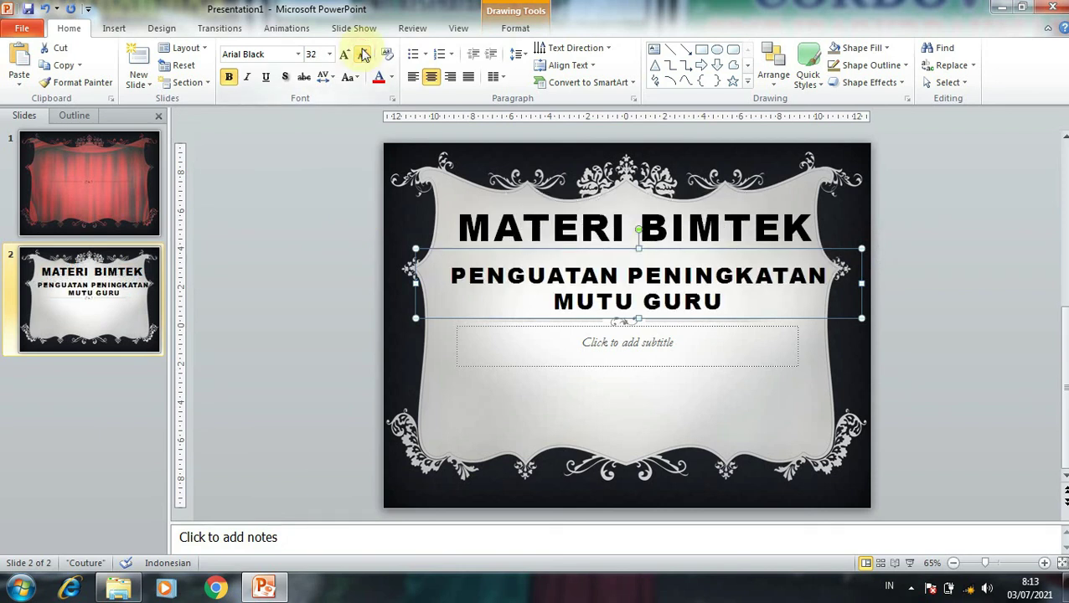
click(391, 77)
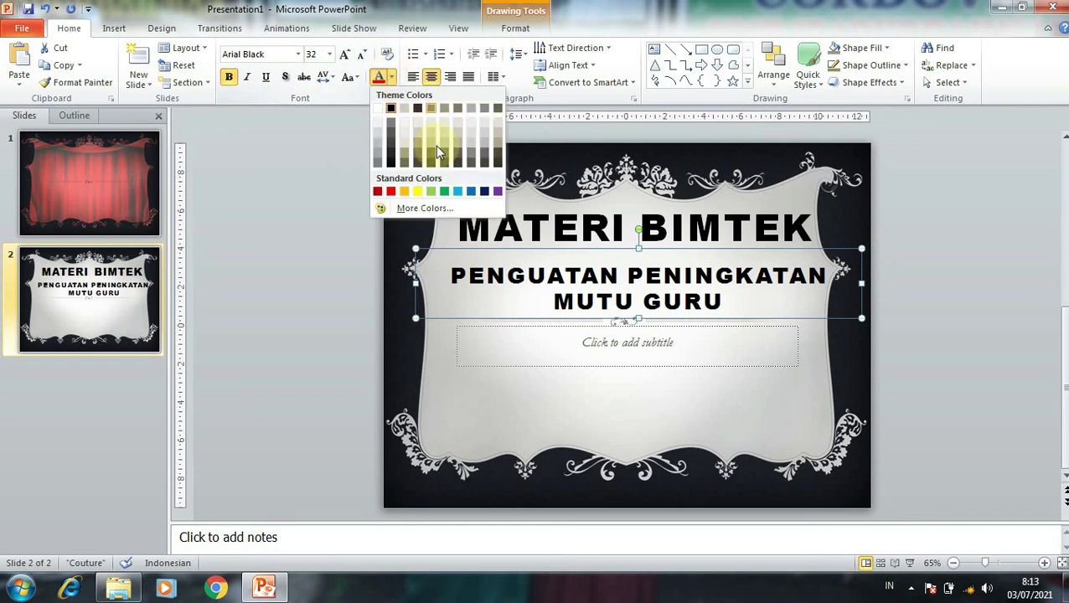
click(470, 192)
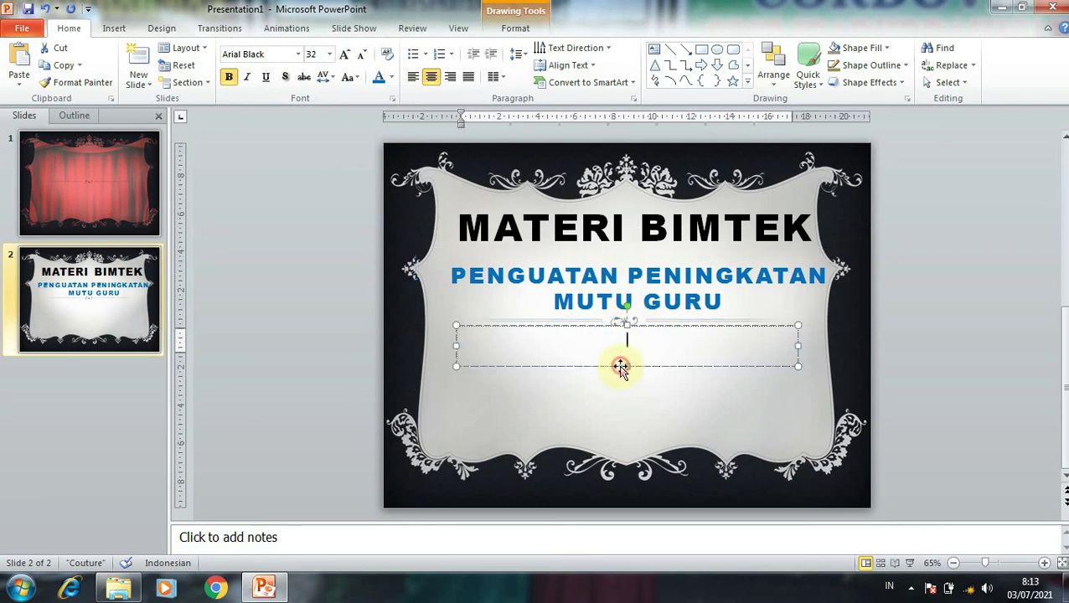
Move the empty subtitle box lower and widen the blue text box slightly leftward
click(622, 362)
drag(620, 367, 620, 432)
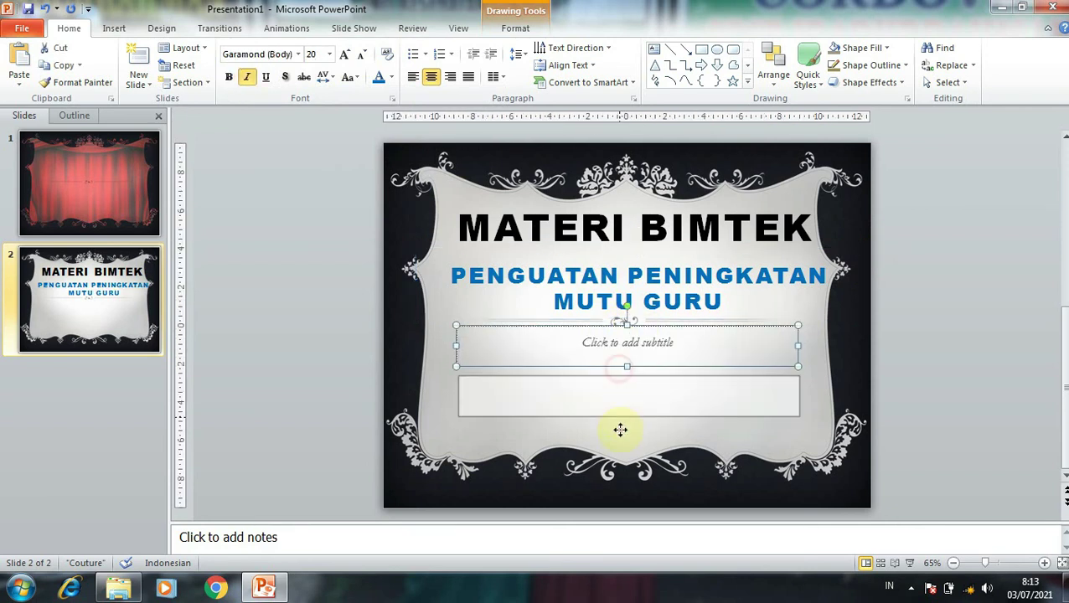
click(678, 303)
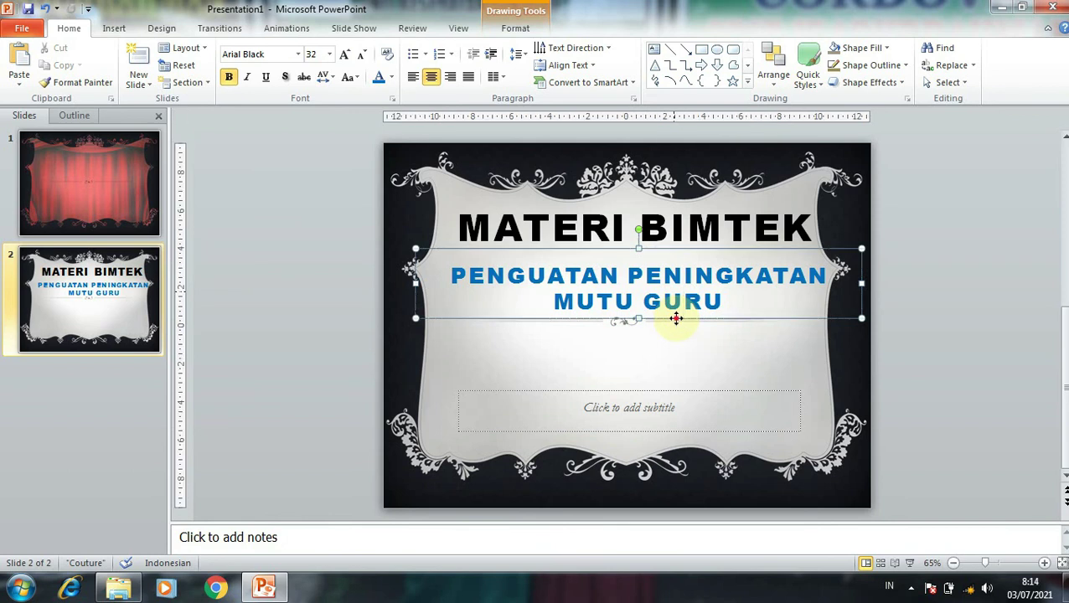
drag(677, 321, 669, 396)
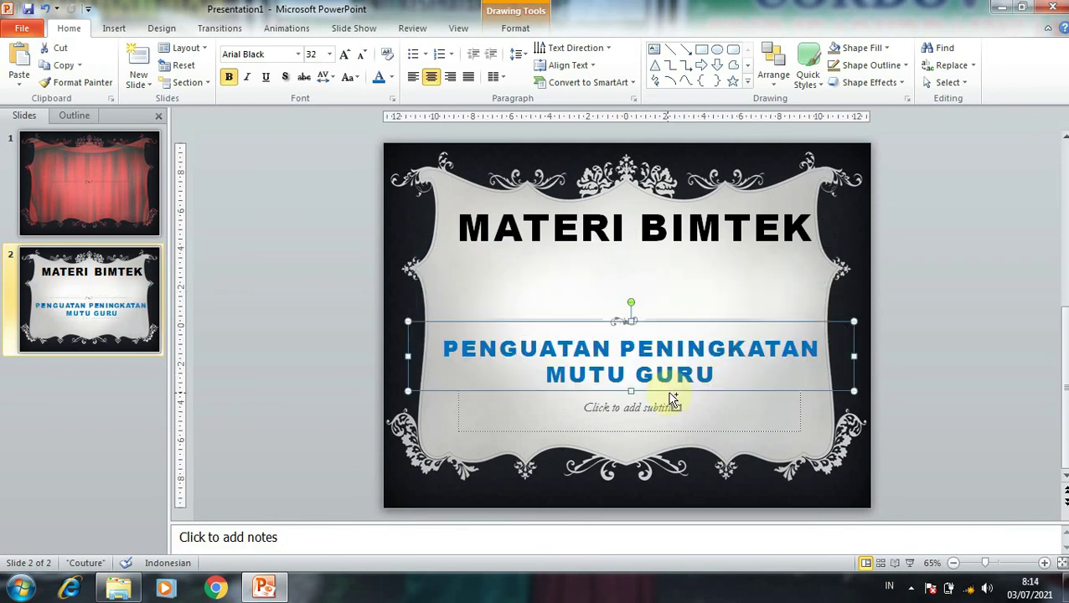
key(ctrl+z)
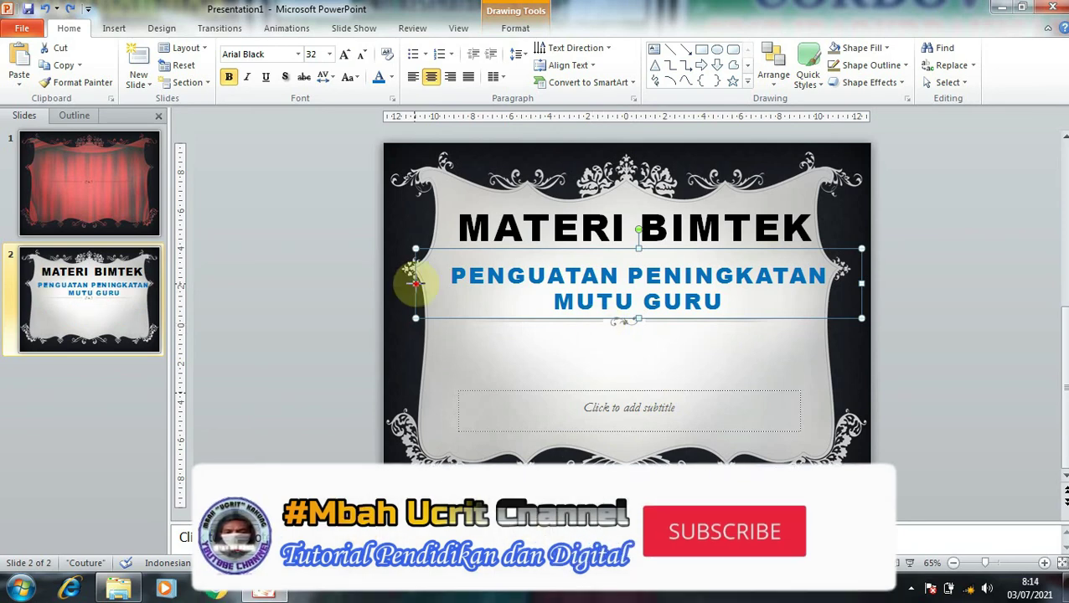
drag(413, 283, 407, 284)
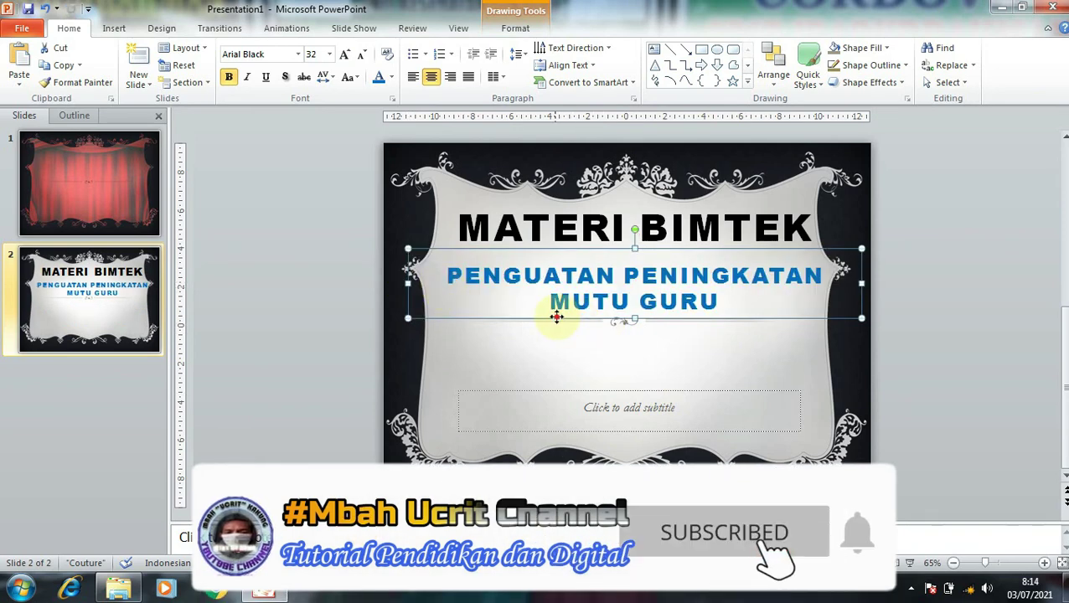
drag(557, 316, 553, 384)
key(ctrl+z)
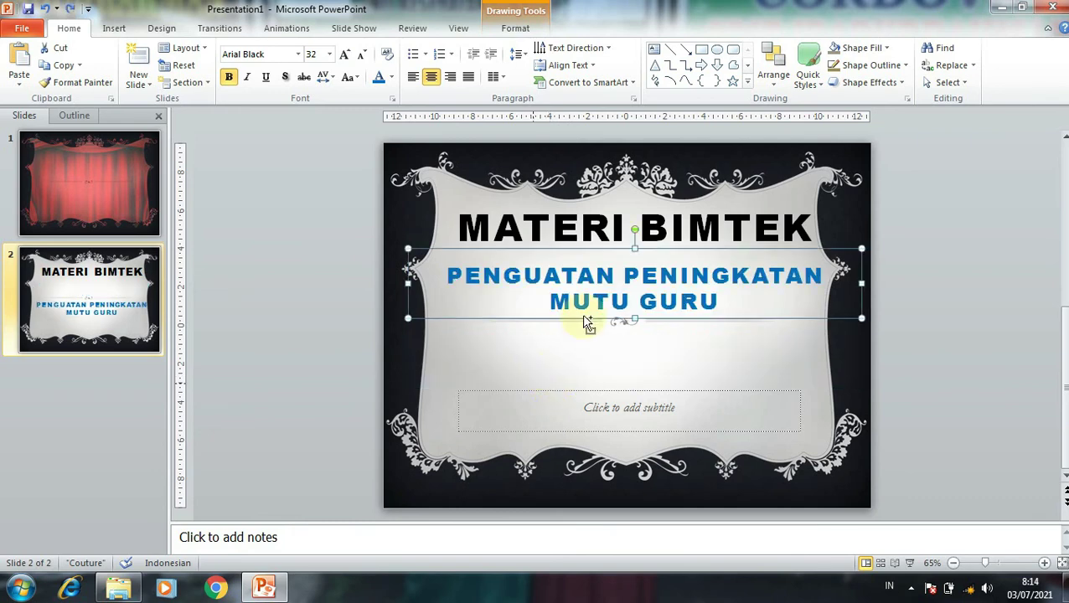
Duplicate the blue box, retype it as 'DALAM MEMBUAT MEDIA PEMBELAJARAN DENGAN POWERPOINT', and nudge it lower
drag(590, 320, 592, 390)
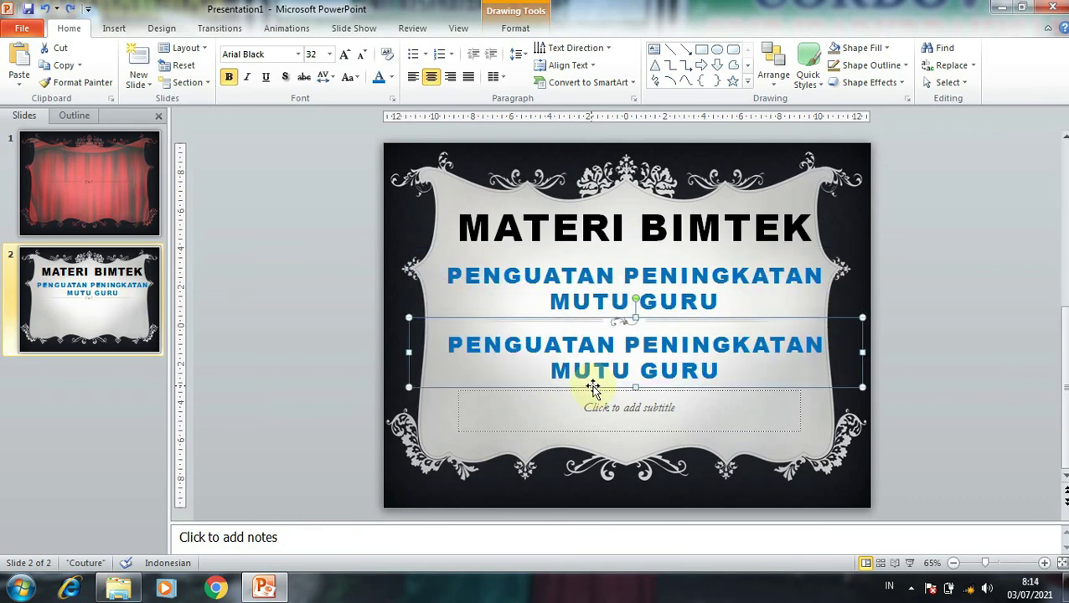
drag(460, 350, 754, 362)
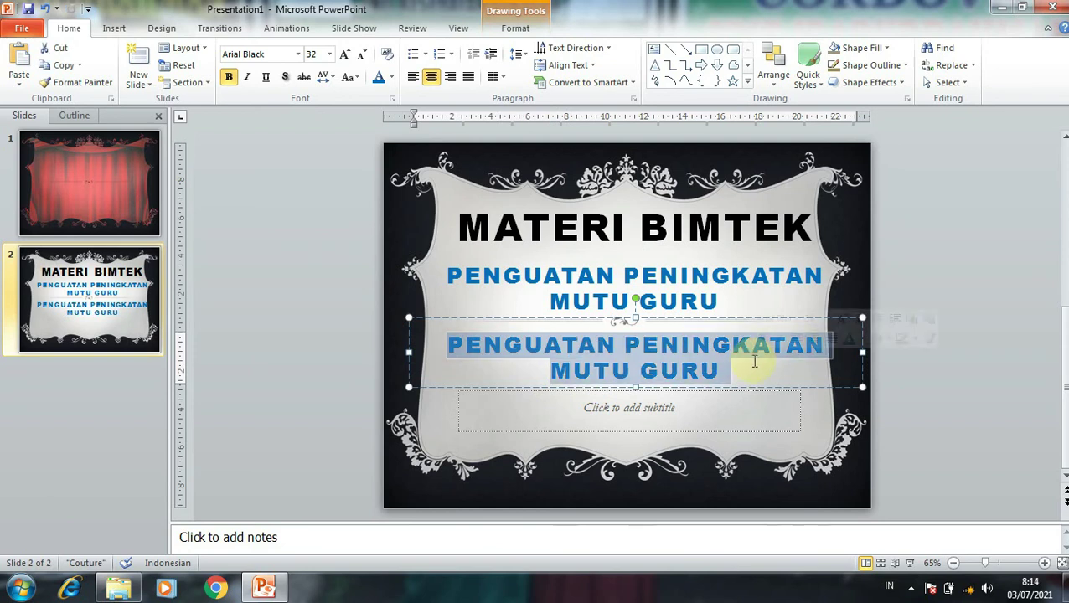
text(DALAM)
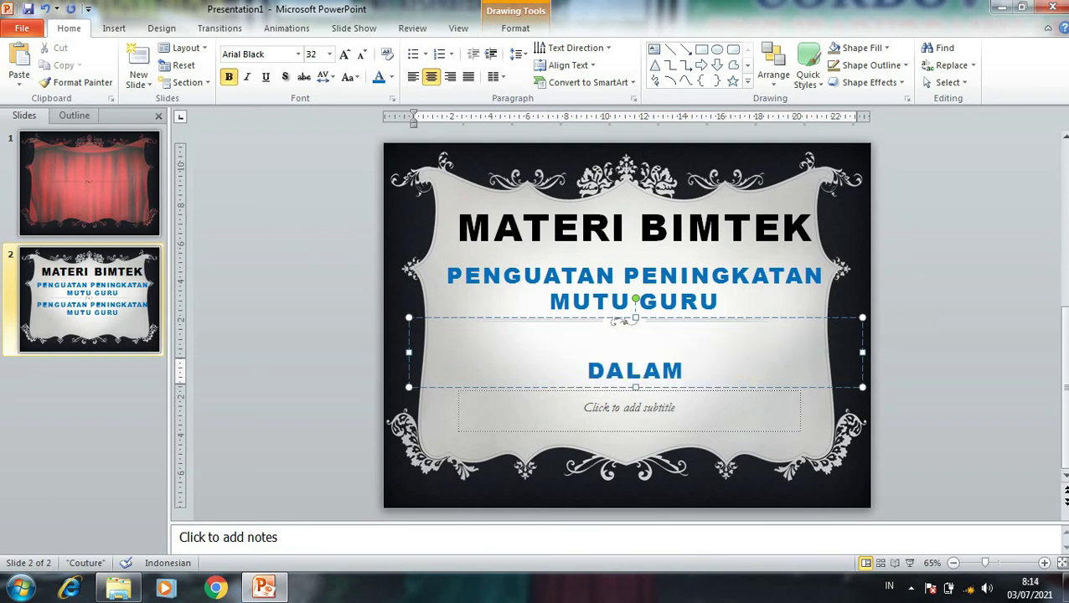
text( MEMBU)
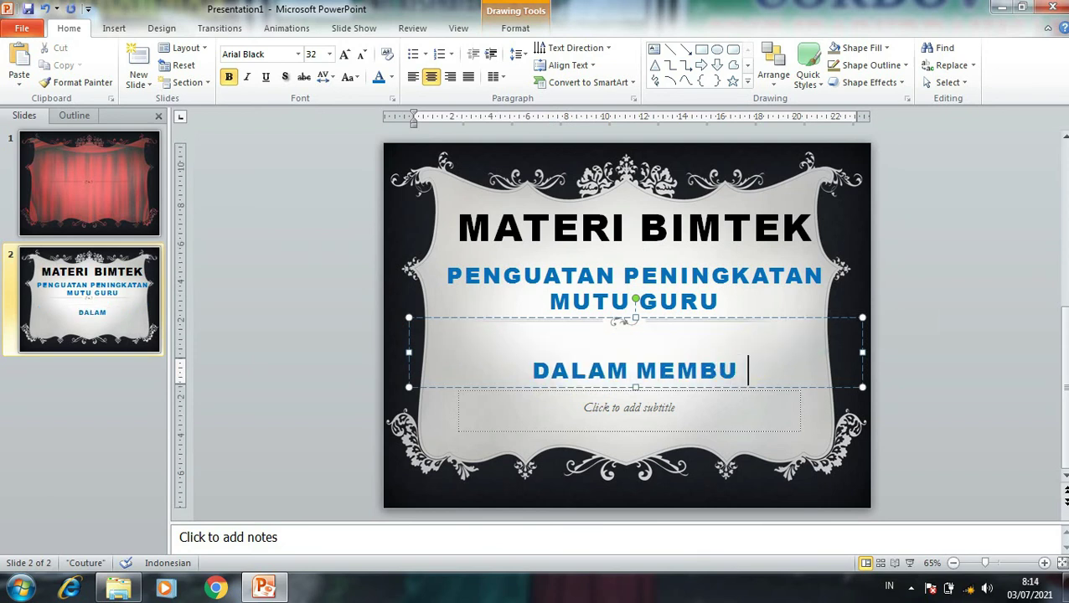
text(AT MEDI)
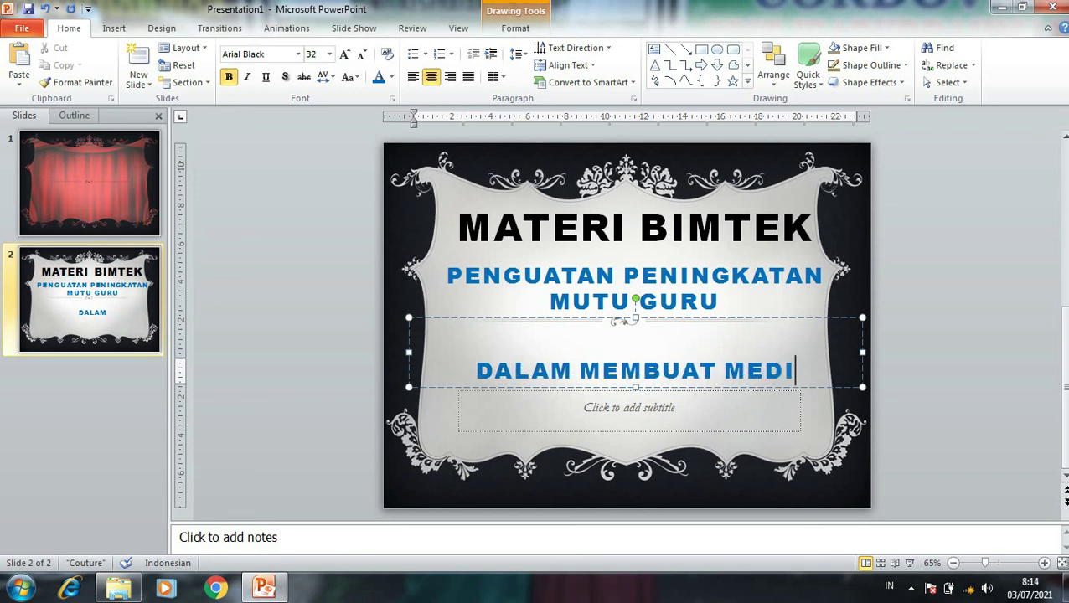
text(A PEMBEL)
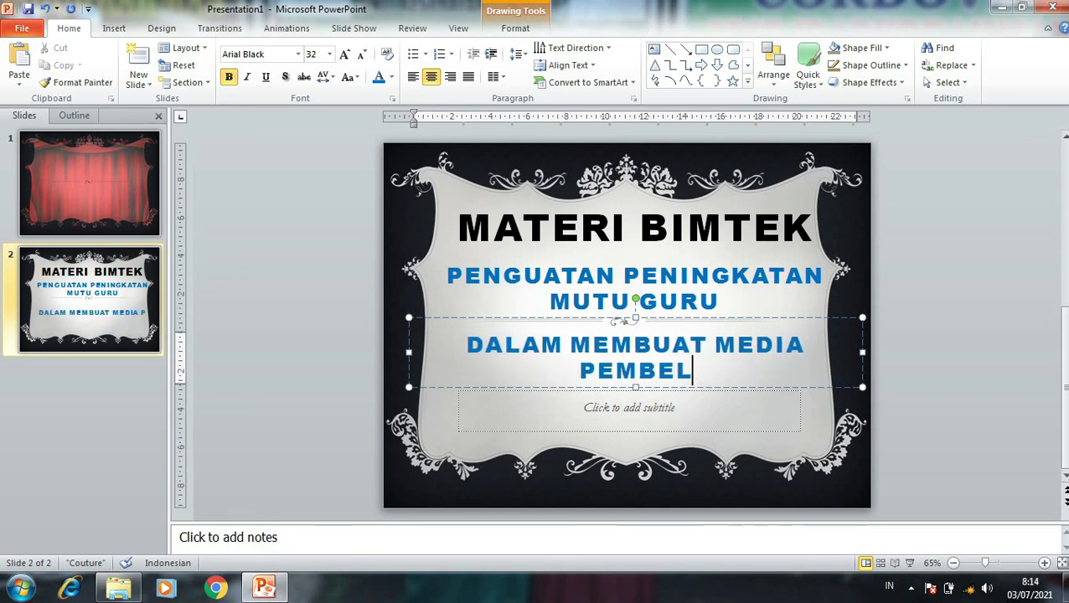
text(AHJ)
key(BackSpace)
key(BackSpace)
text(JA)
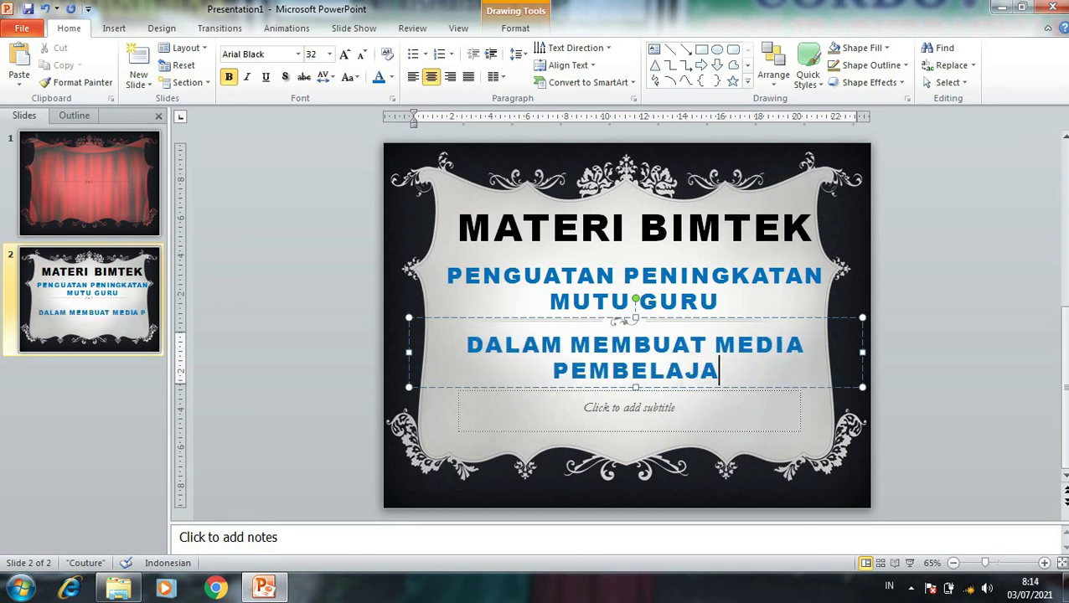
text(RAN DEN)
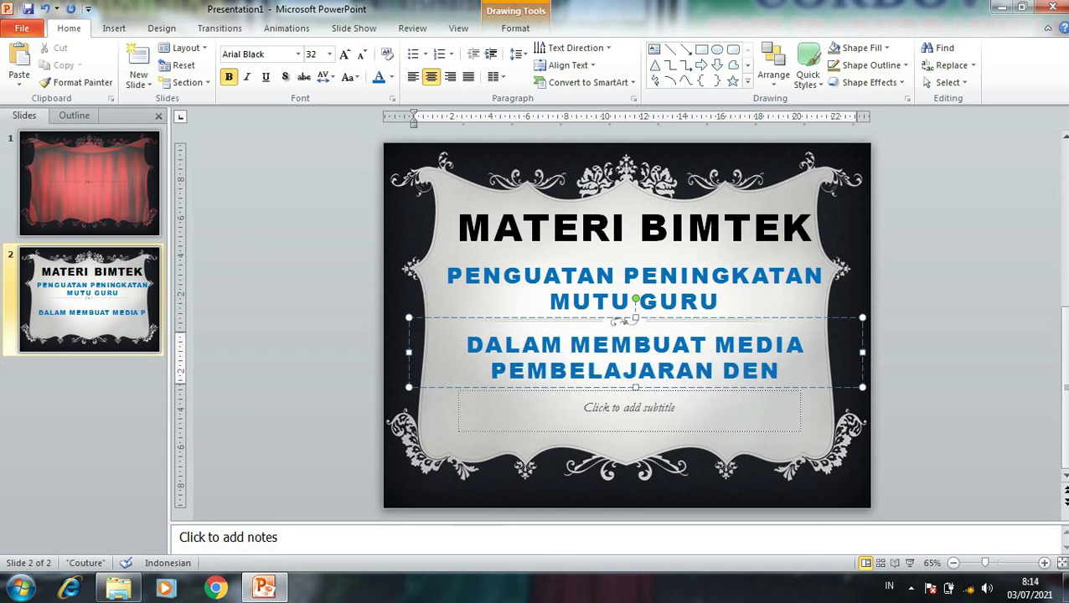
text(GAN PO)
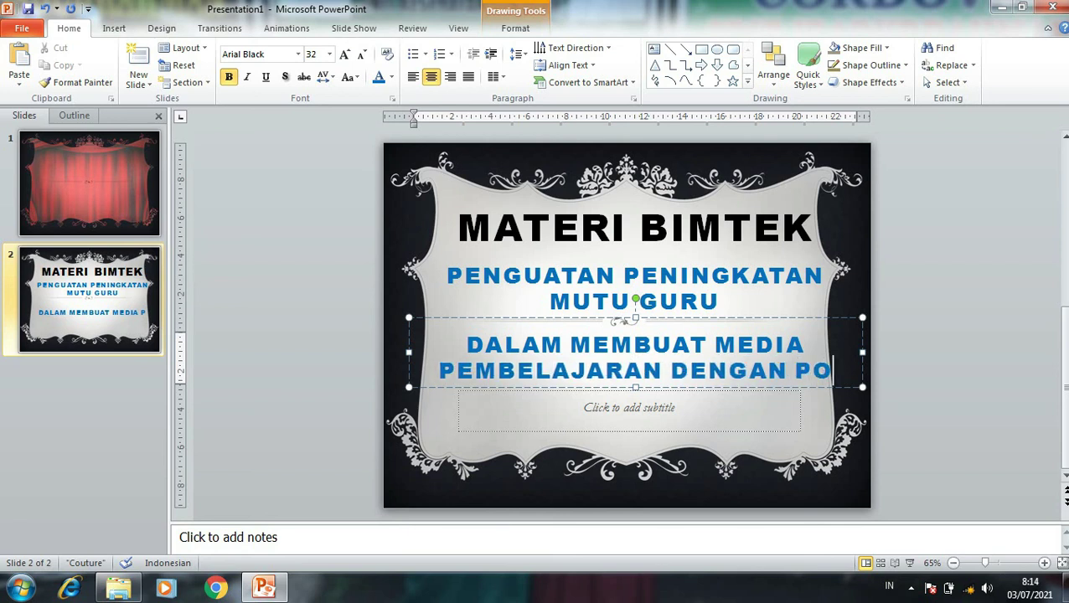
text(WERPOI)
text(N)
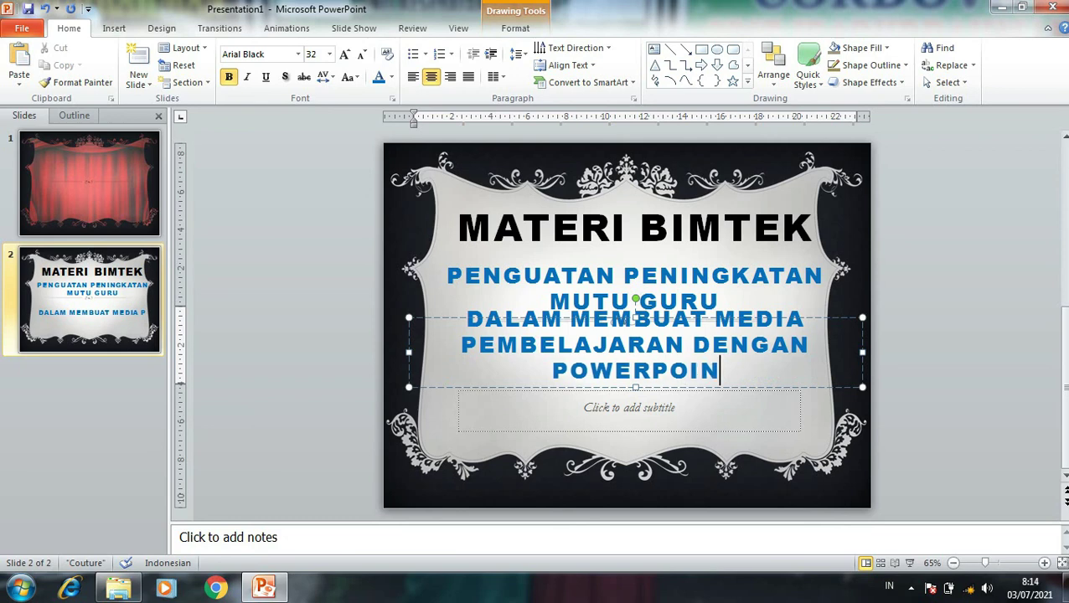
text(T)
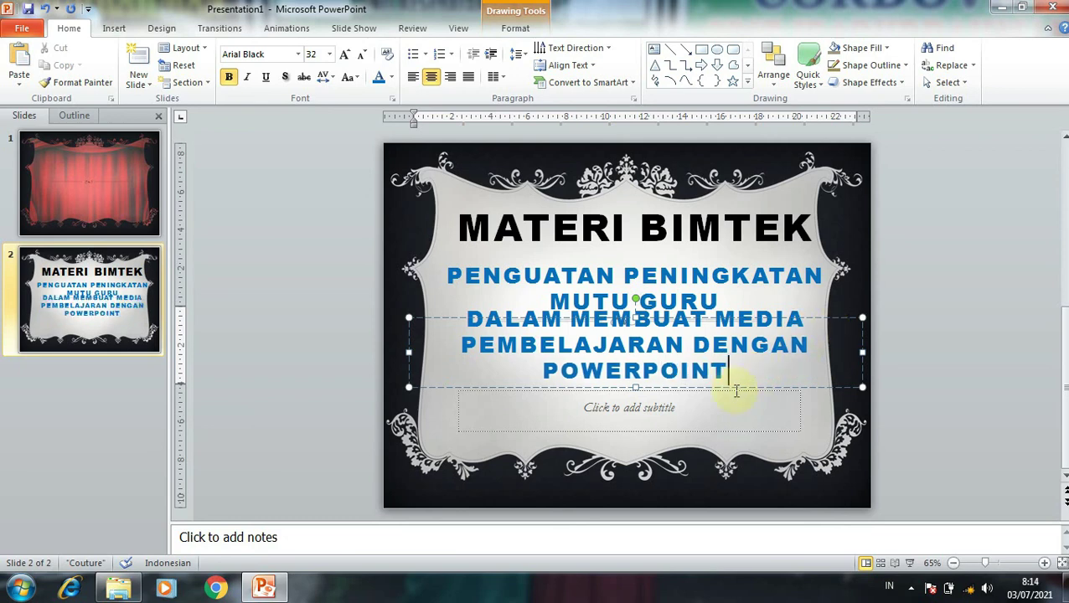
drag(734, 387, 733, 396)
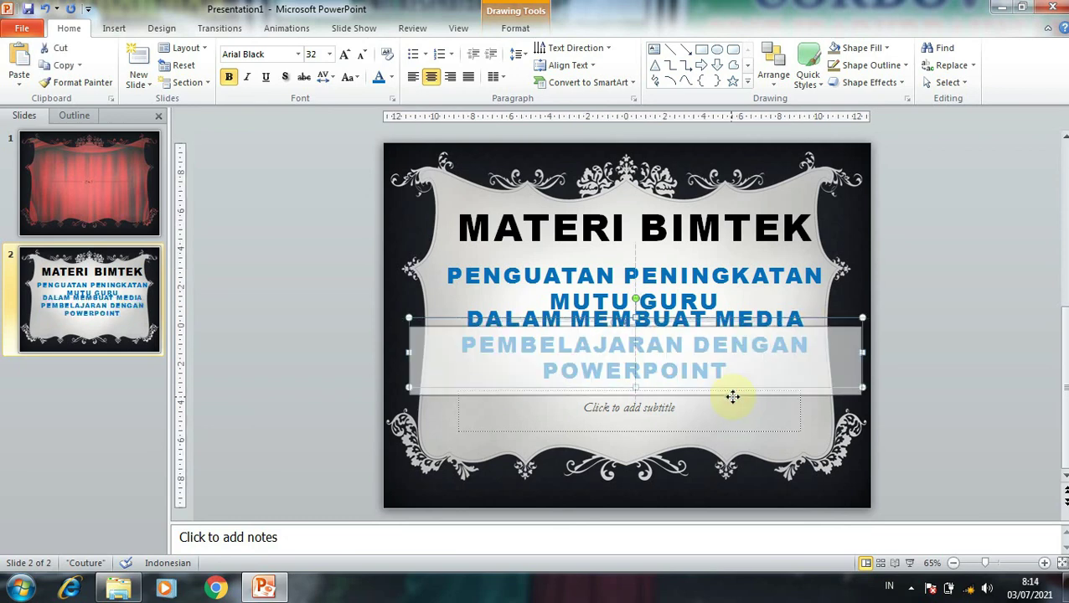
Nudge the subtitle placeholder down and type a 'By :' byline with the author's name
click(646, 409)
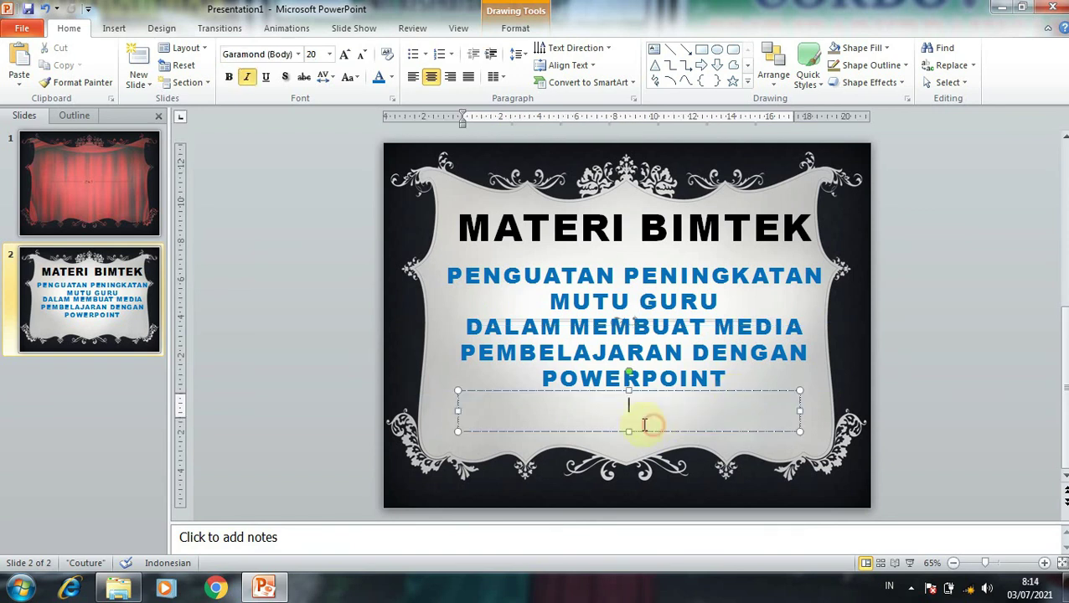
drag(644, 394, 650, 401)
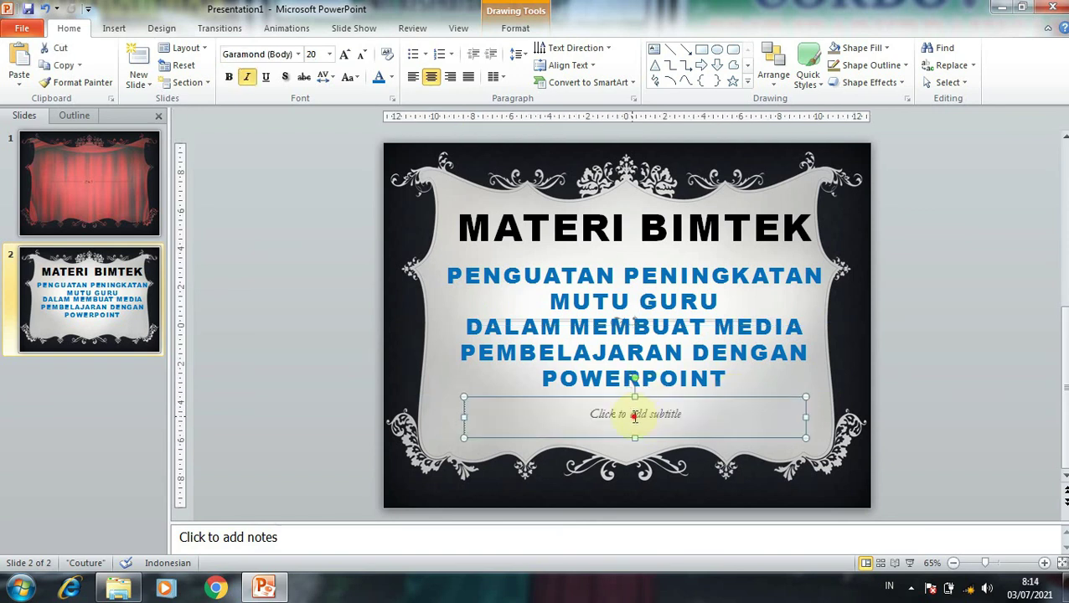
text(bY)
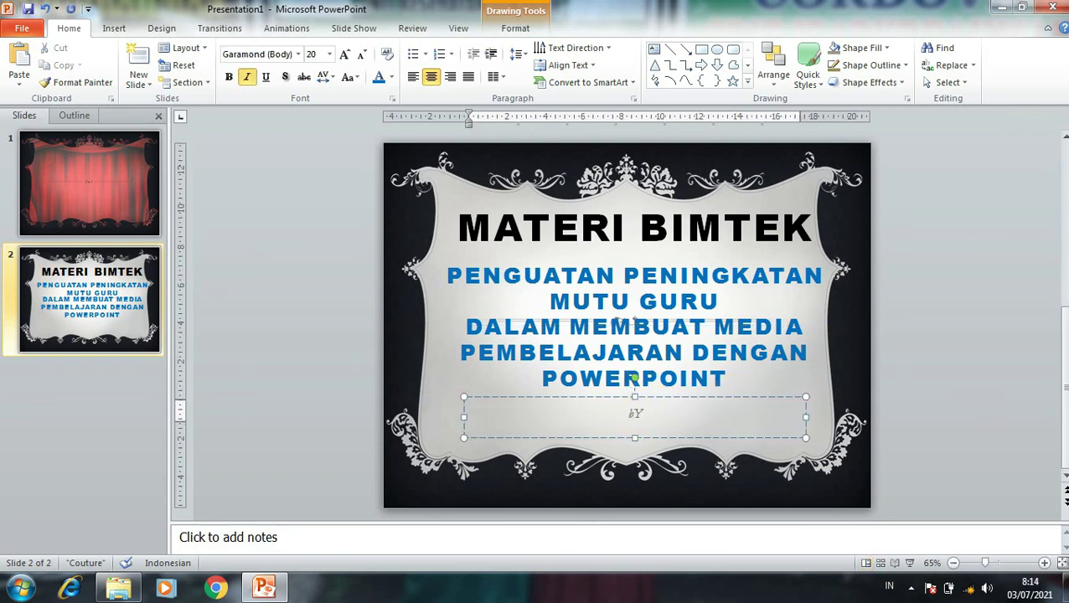
text( : A)
text(de Hald)
text(w)
text(i)
Enlarge the byline text to 32 pt and color it red
click(670, 397)
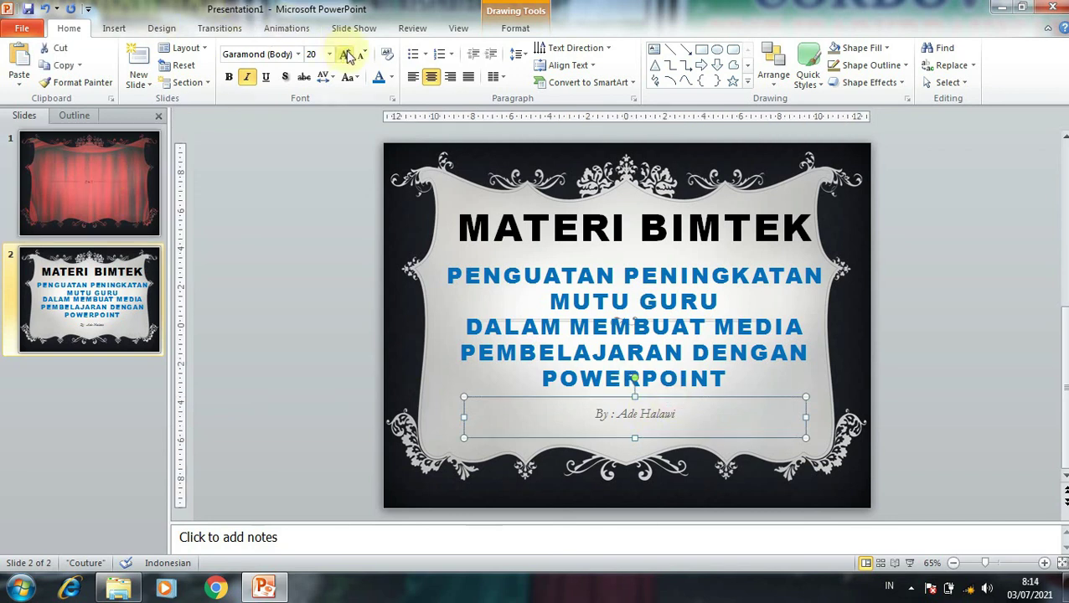
click(346, 54)
click(346, 54)
click(346, 55)
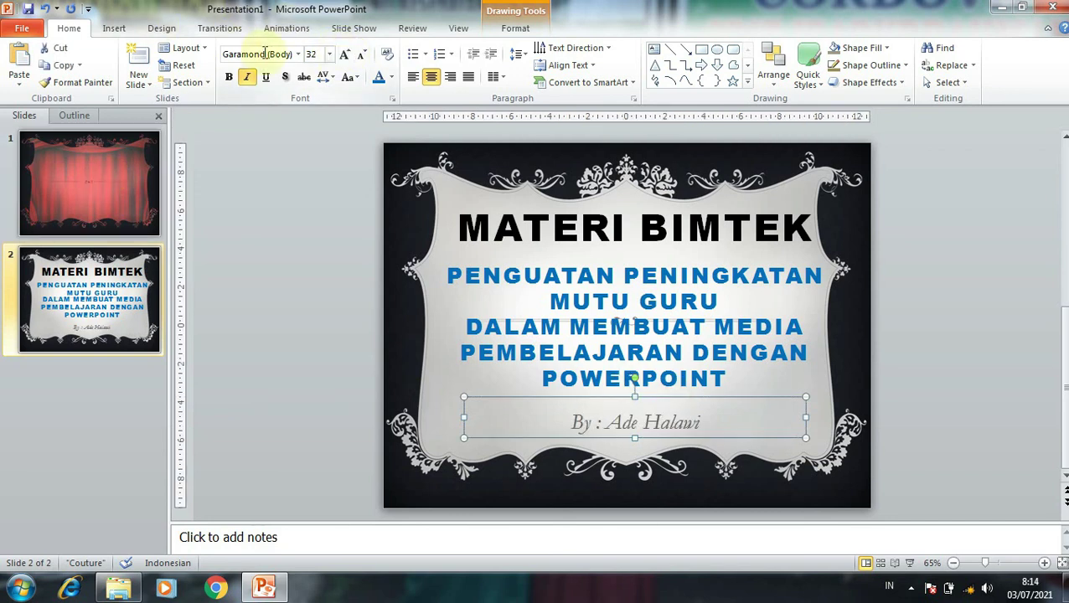
click(391, 77)
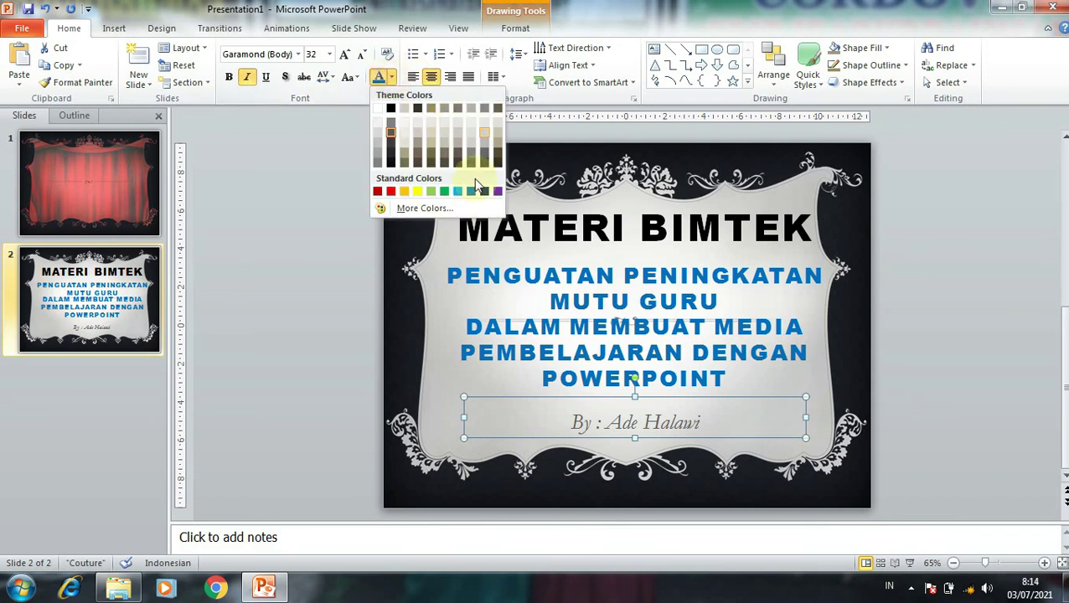
click(392, 193)
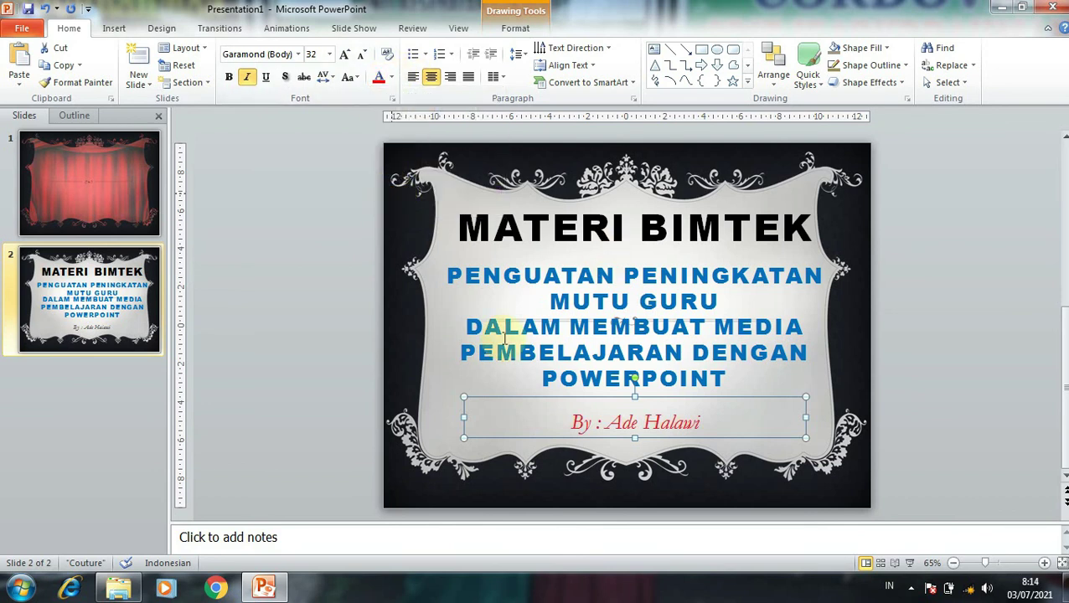
Move the DALAM MEMBUAT MEDIA block and the red byline a little lower to clear MUTU GURU
click(477, 356)
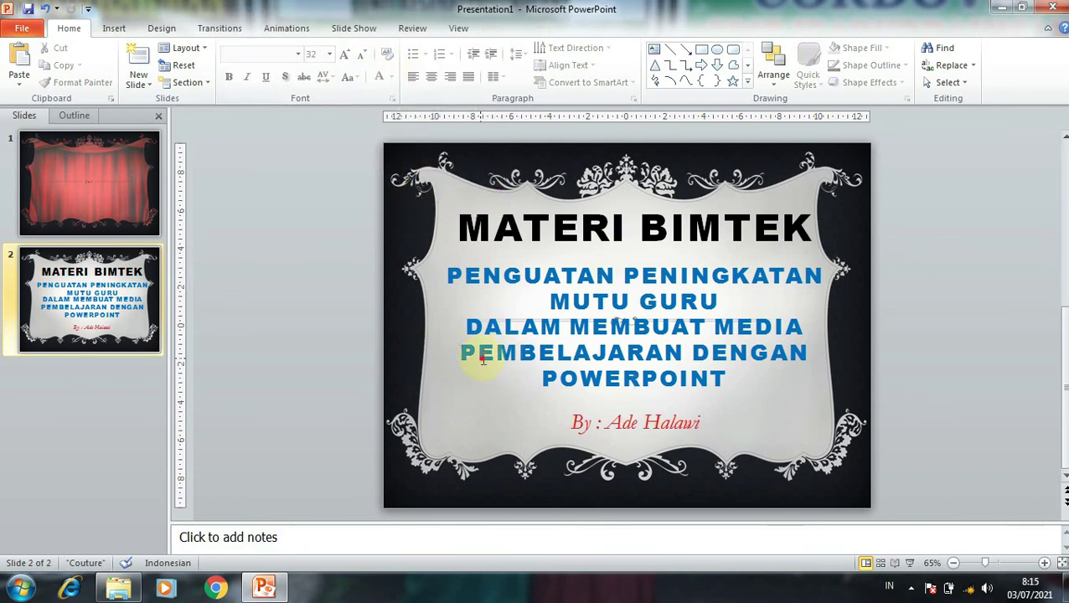
drag(477, 393, 478, 410)
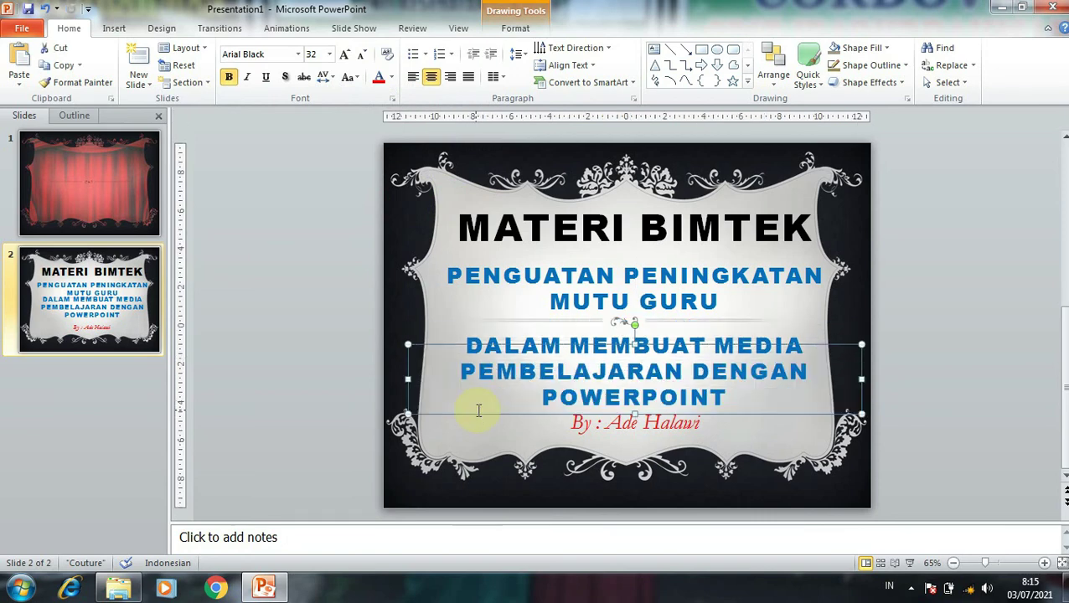
click(587, 427)
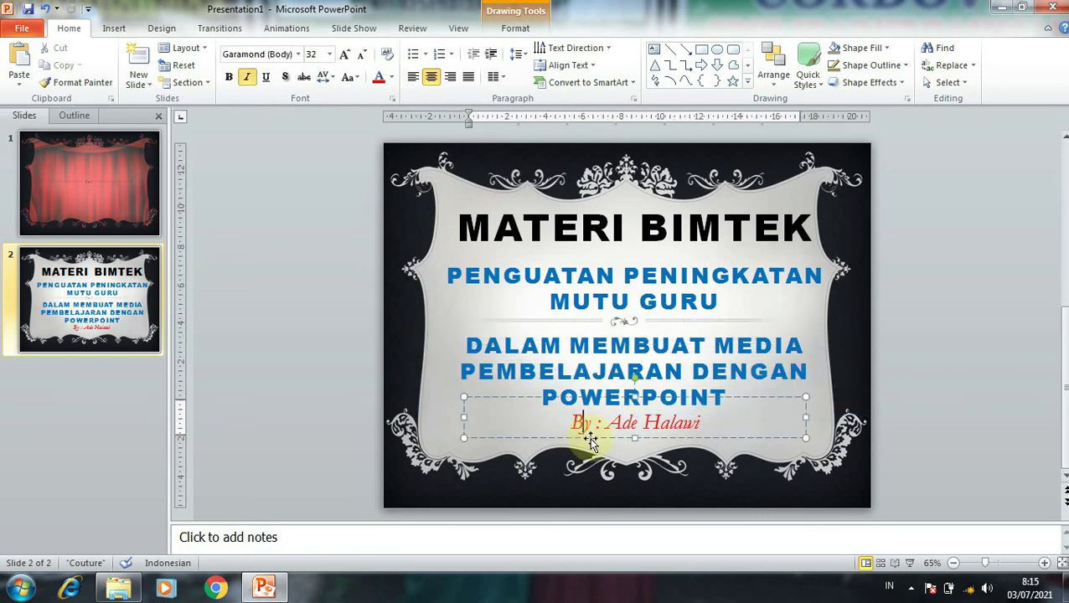
drag(591, 438, 588, 447)
click(436, 390)
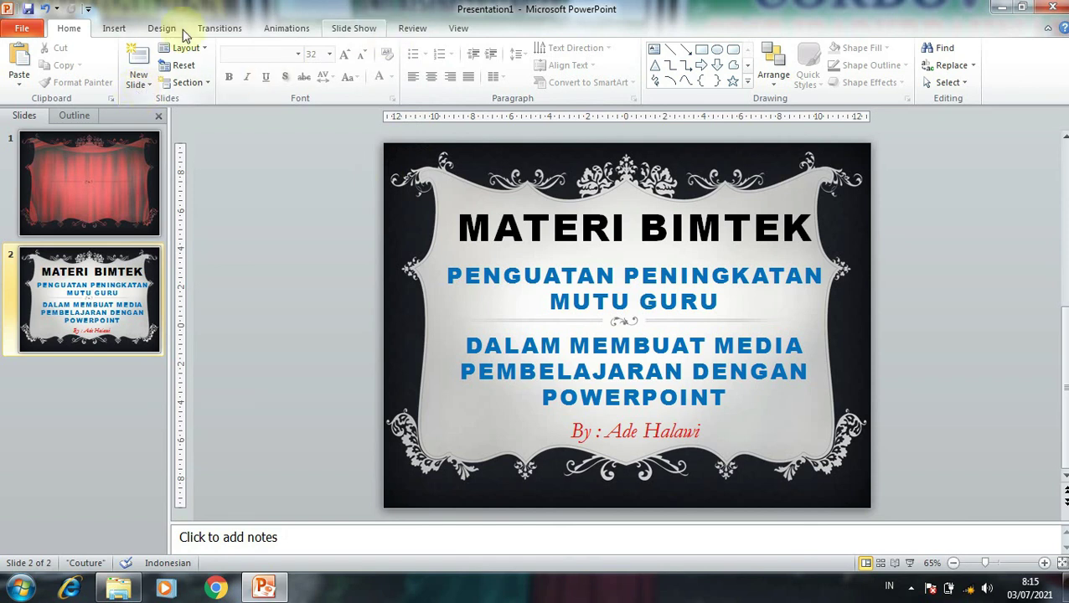
Browse the Clip Art audio collection, then close it without inserting anything
click(114, 28)
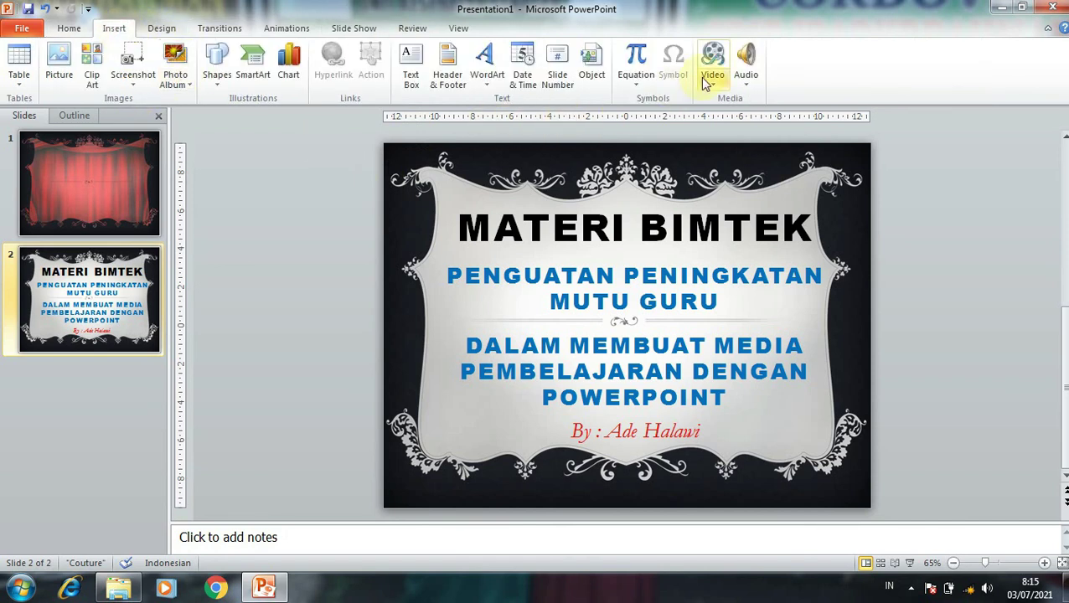
click(748, 89)
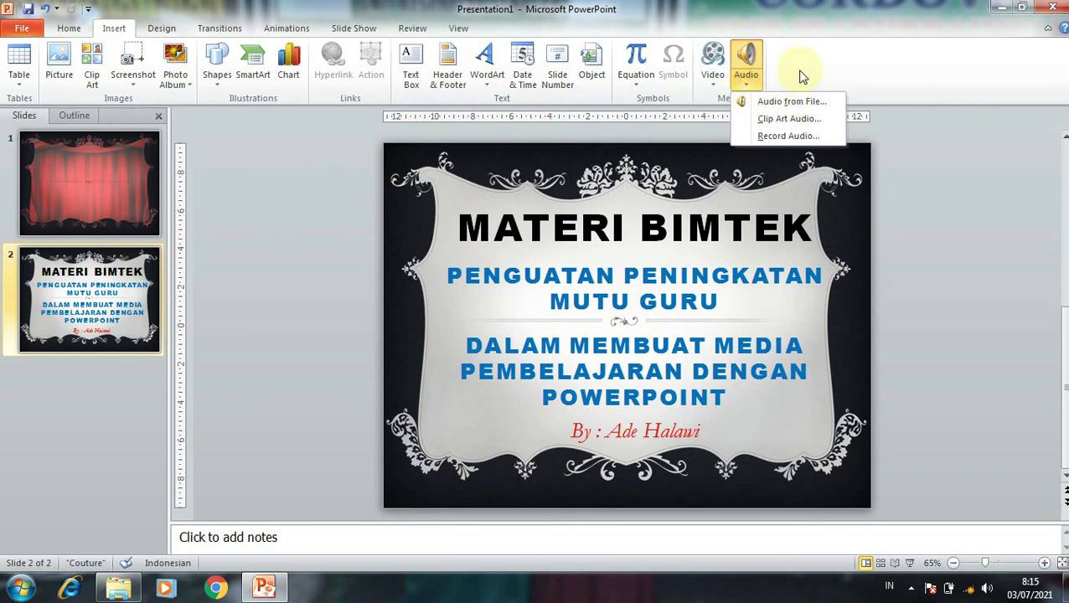
click(767, 118)
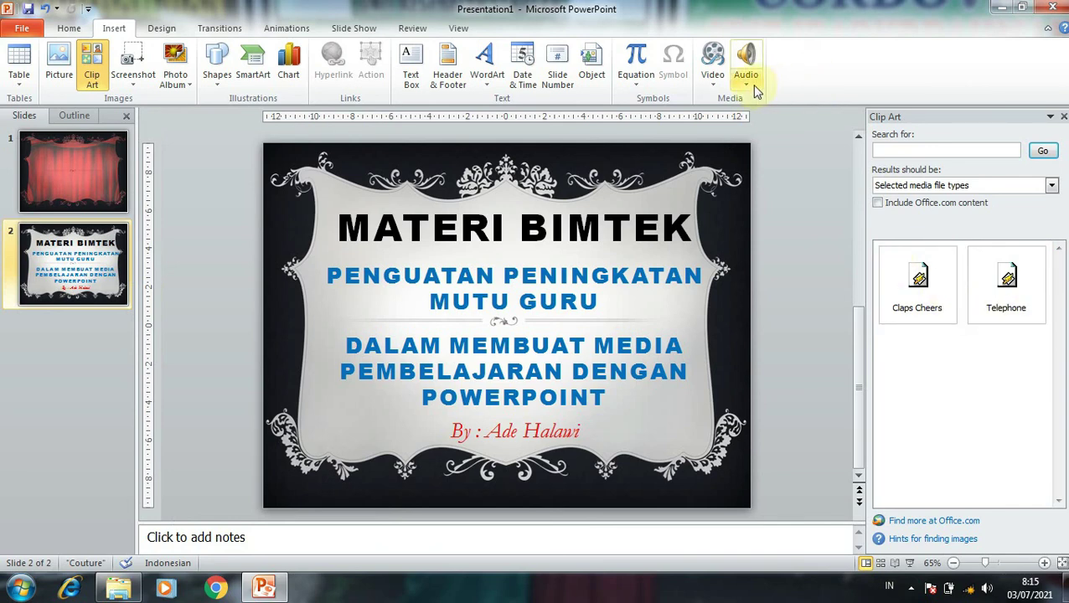
click(1063, 117)
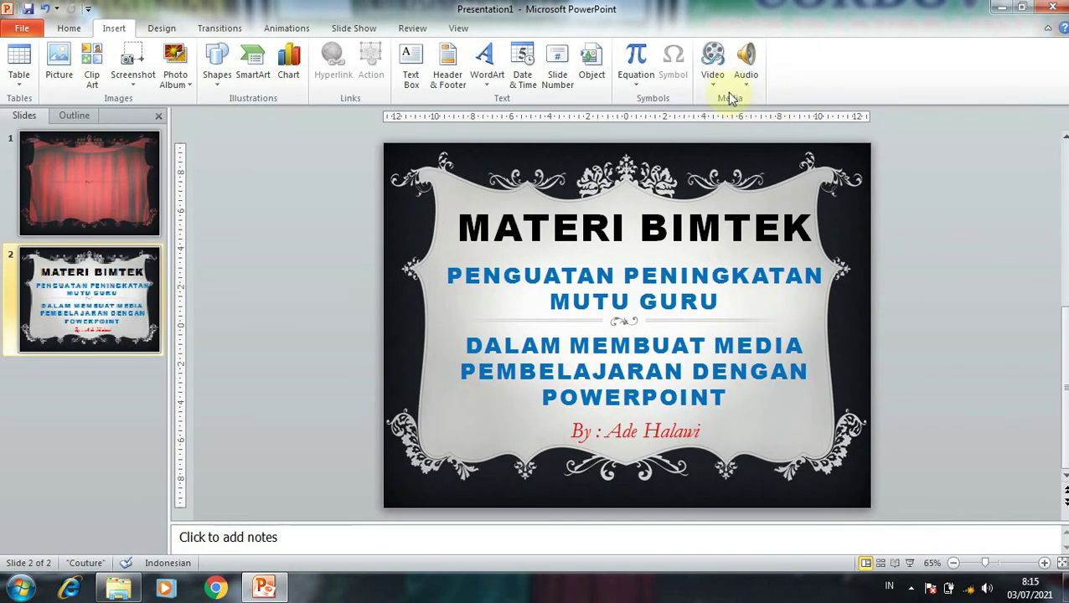
Insert the first Music library track as audio, place it at the lower right, then show slide 1
click(755, 83)
click(751, 100)
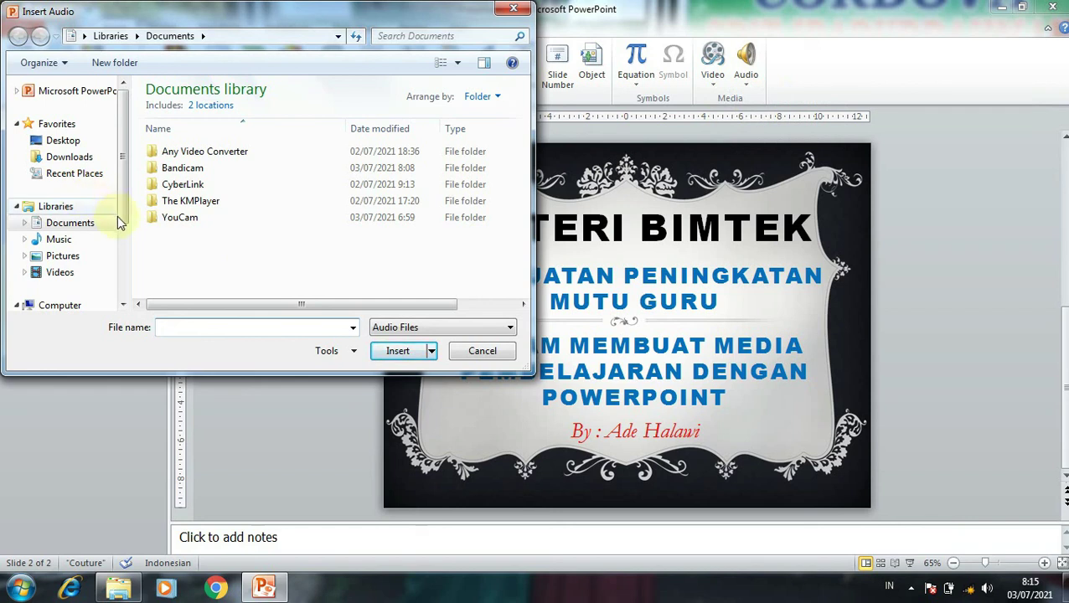
mouse_move(69, 223)
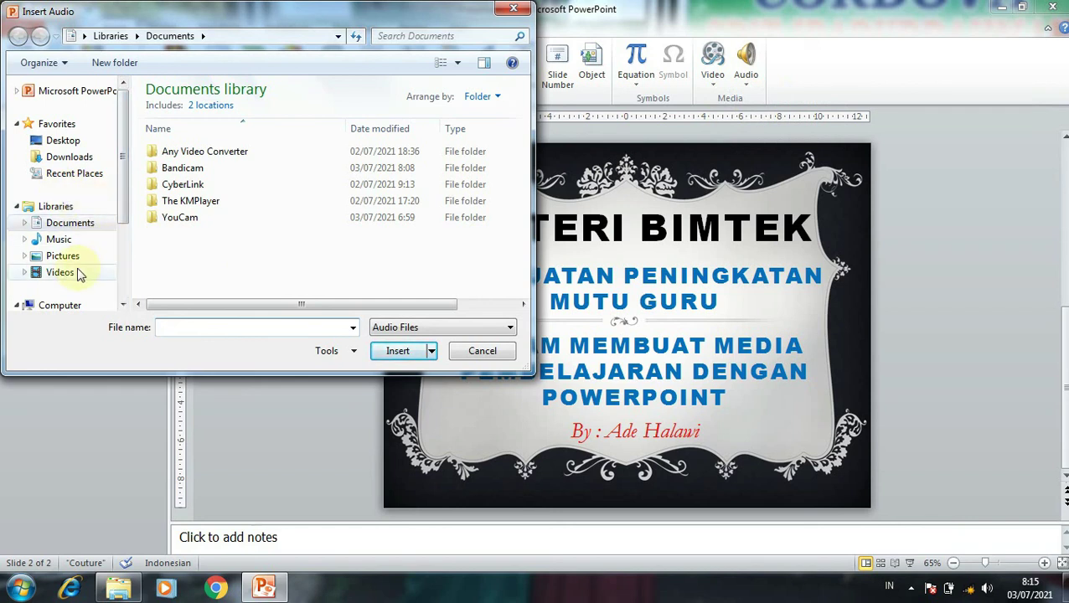
click(63, 243)
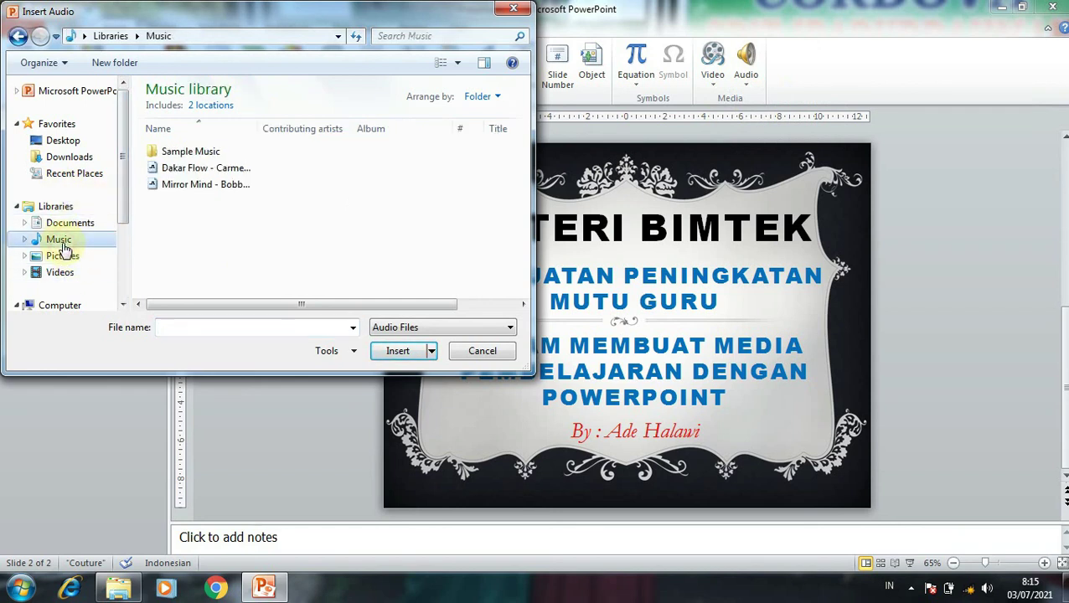
click(204, 168)
click(390, 351)
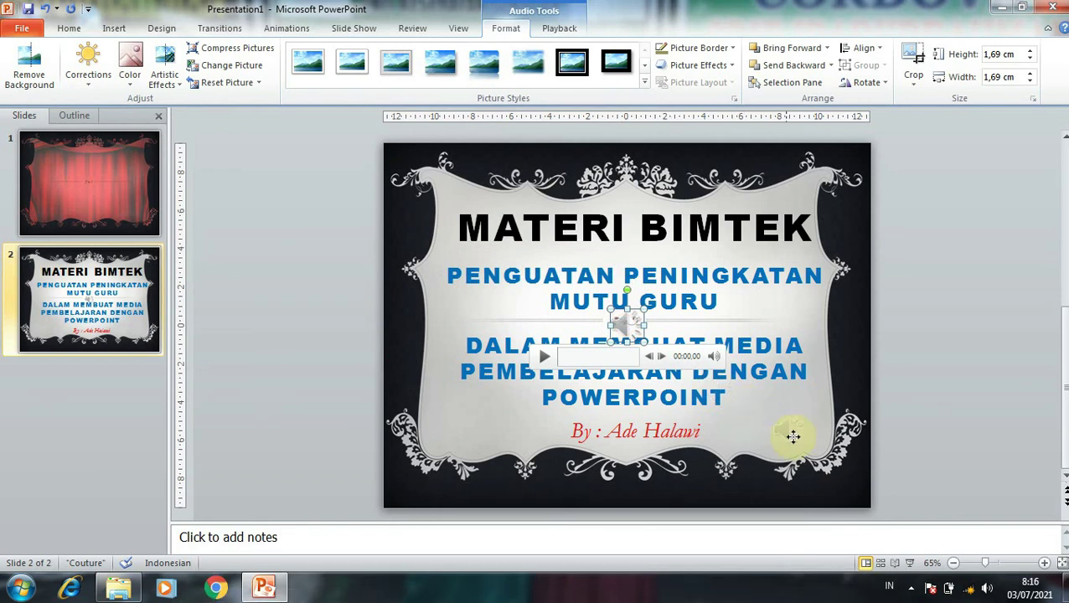
drag(800, 441, 821, 420)
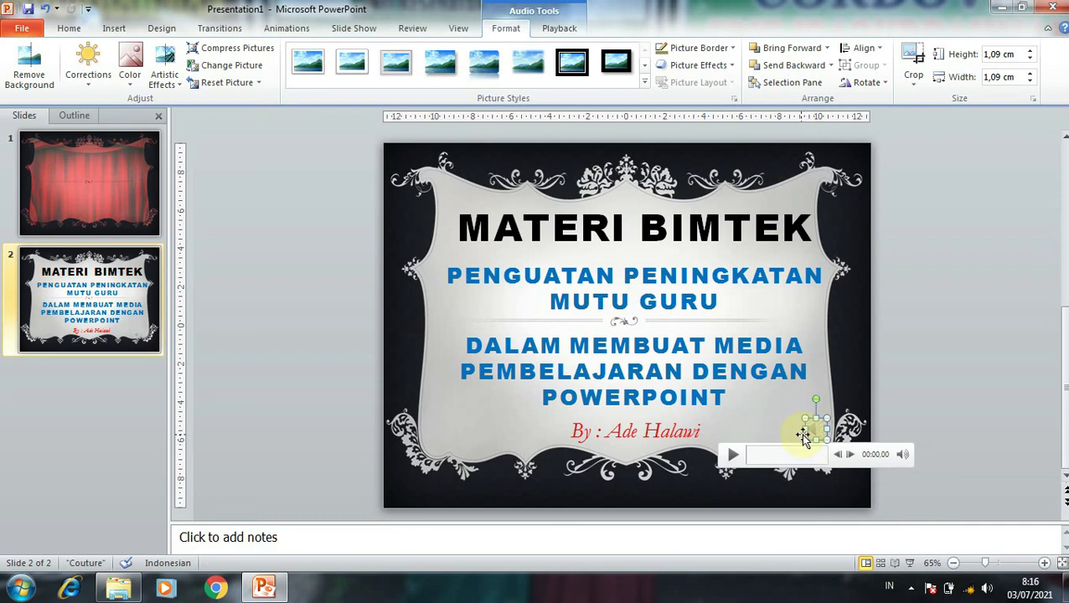
click(414, 276)
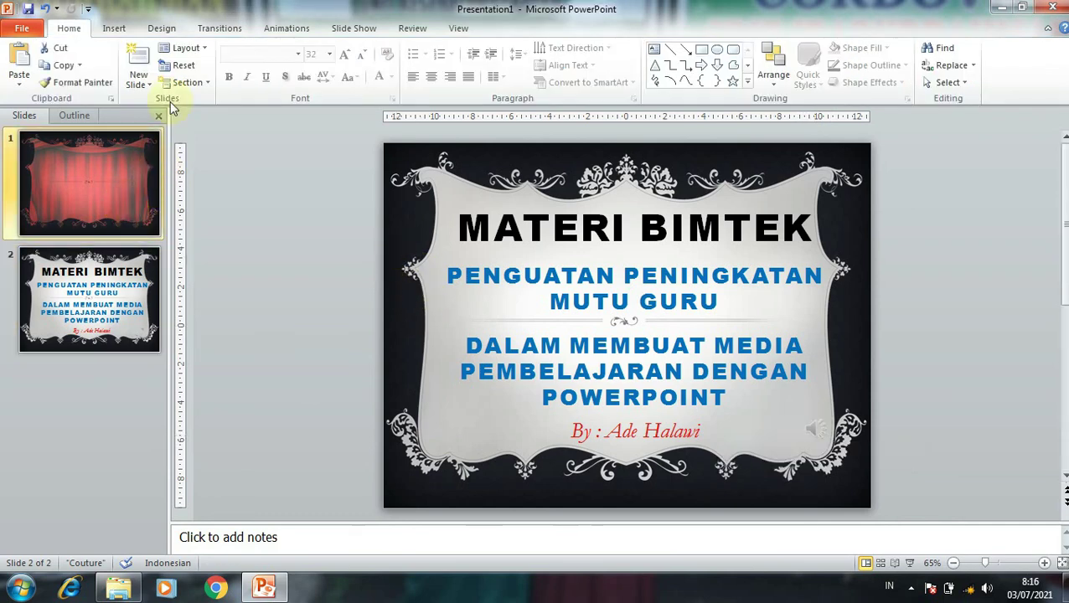
Give slide 2 the Doors transition at 01,40 duration, replacing earlier Random Bars and Box trials
click(234, 32)
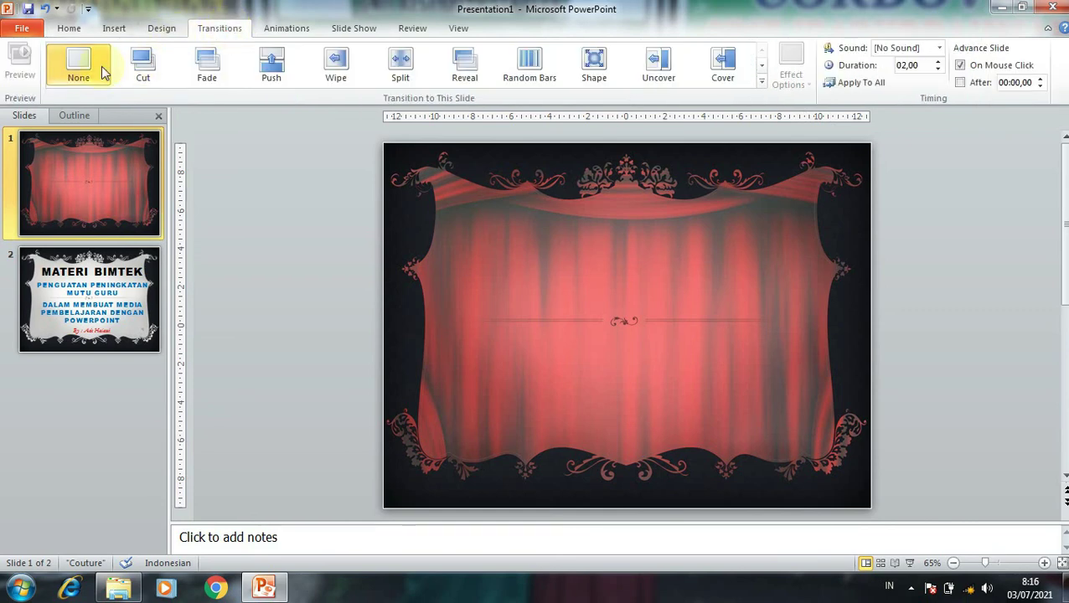
click(95, 322)
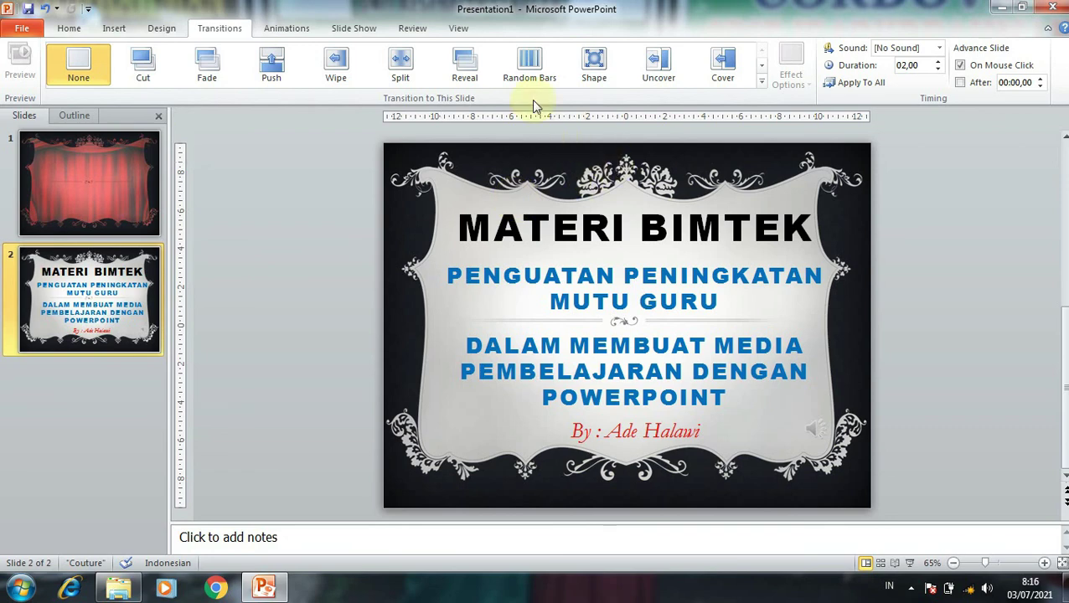
click(535, 78)
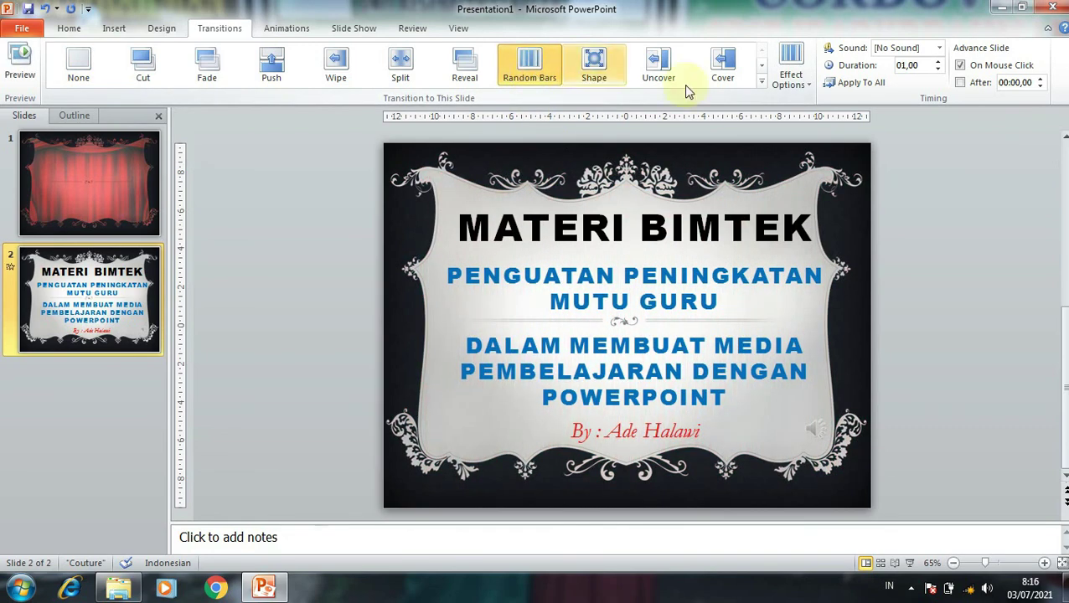
click(761, 86)
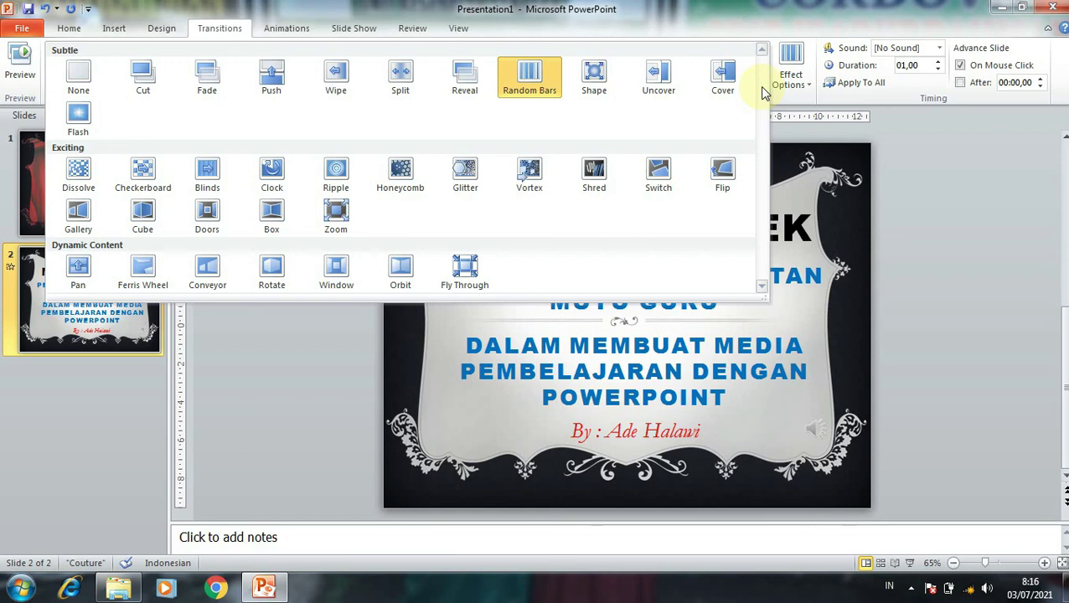
click(279, 219)
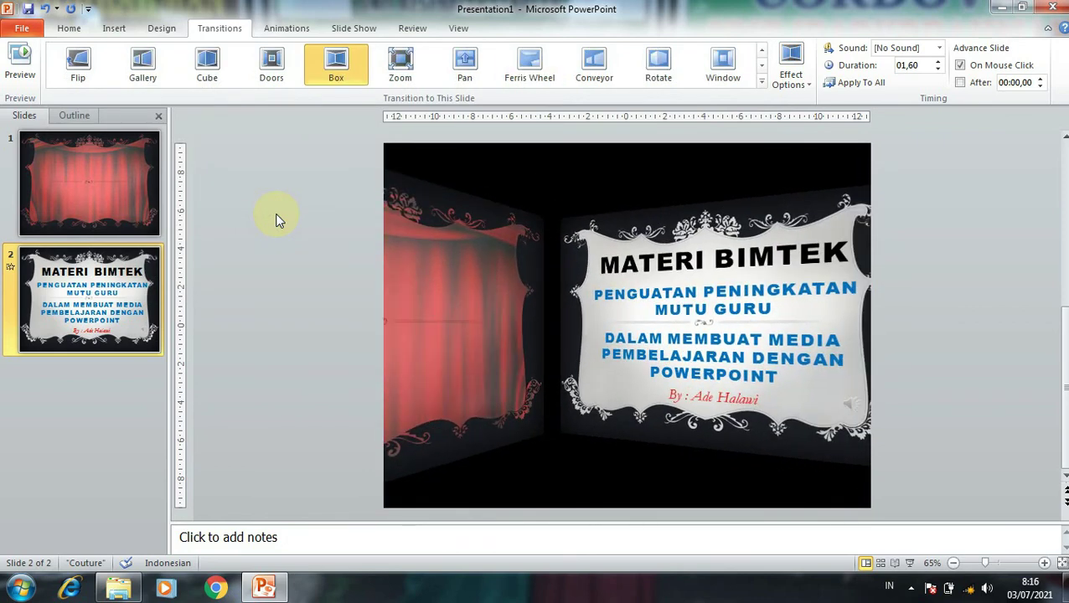
click(280, 57)
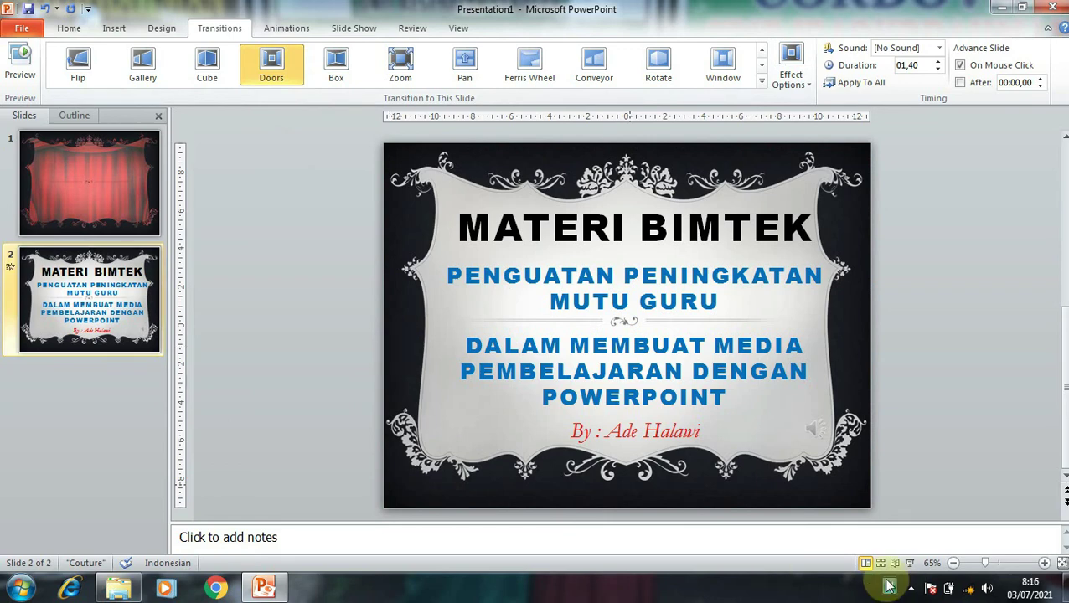
click(142, 205)
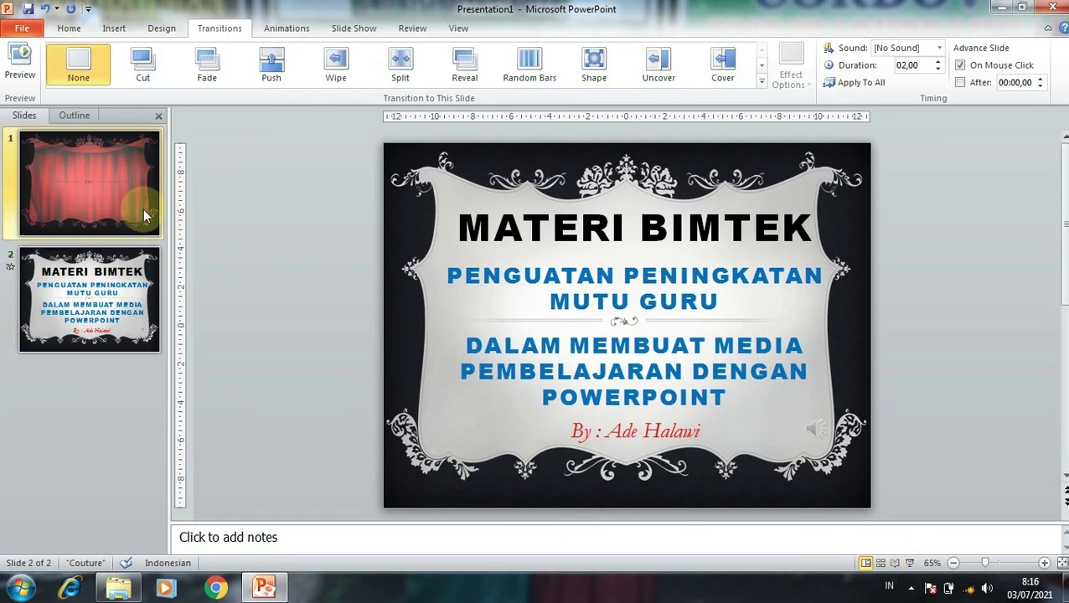
Play the two-slide show from the current slide through to the end and exit it
click(911, 566)
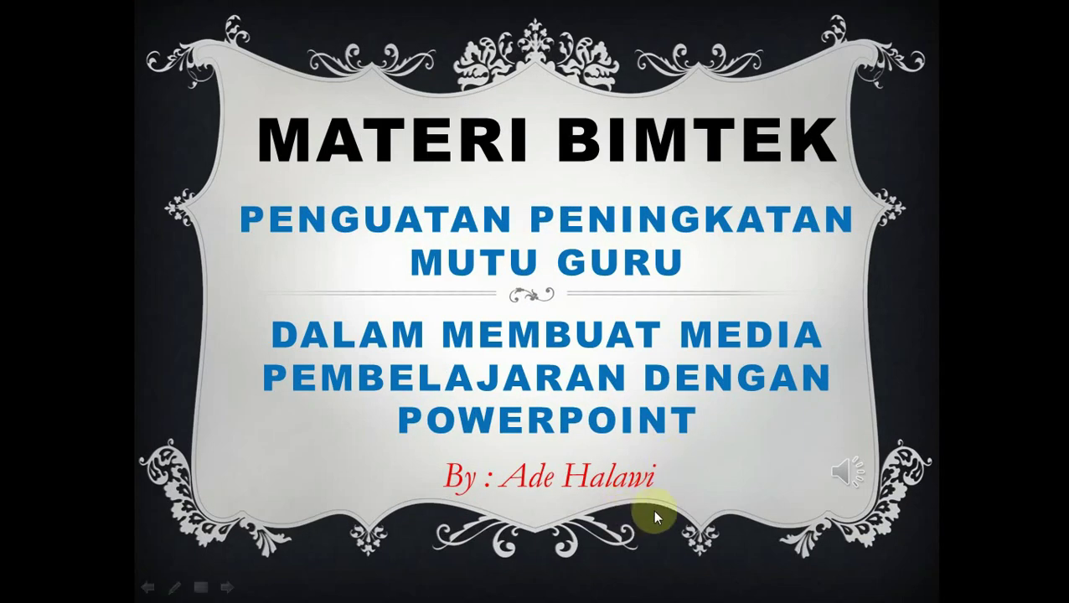
click(848, 484)
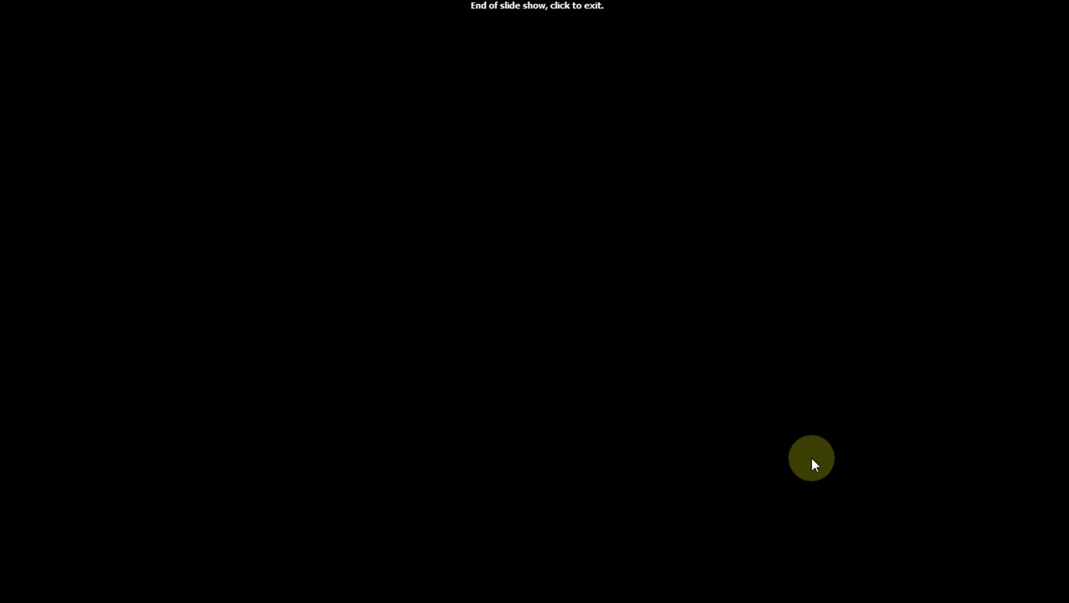
click(812, 465)
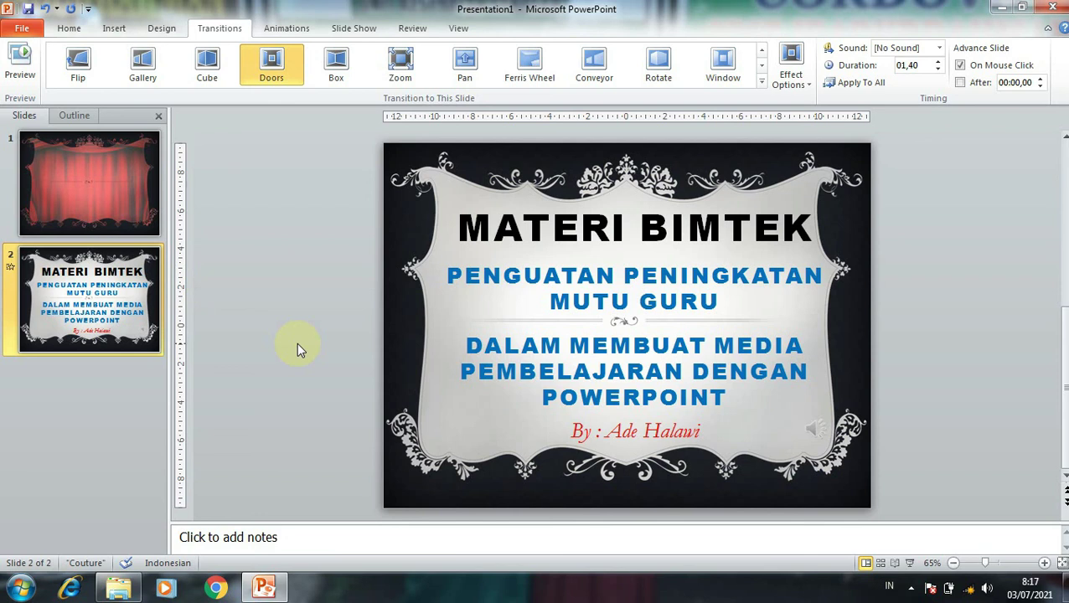
Set slide 2's audio to start Automatically and Hide During Show, then display slide 1
click(805, 434)
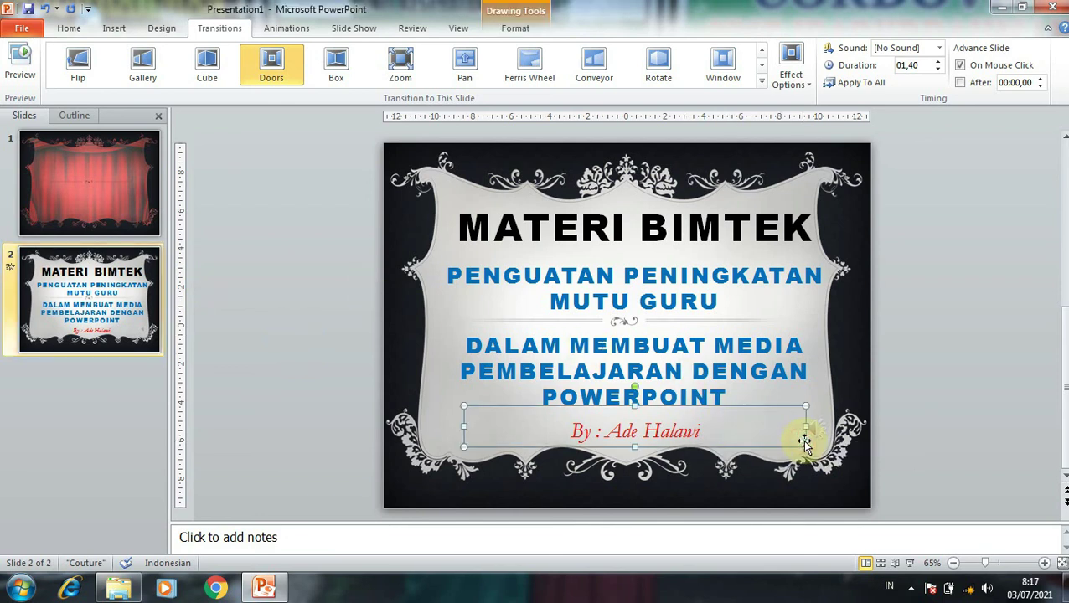
click(821, 427)
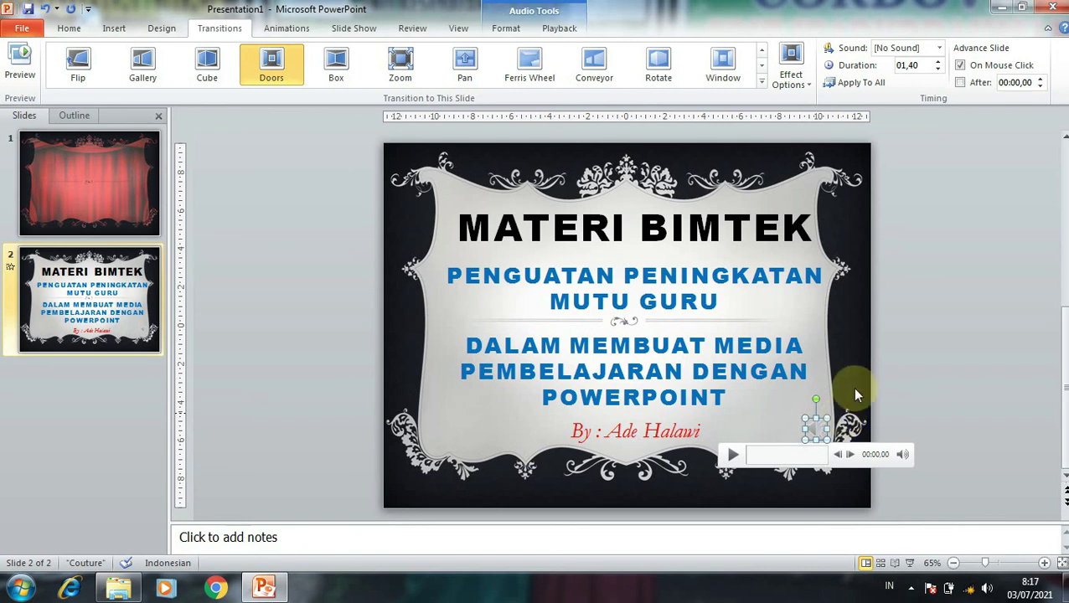
click(559, 31)
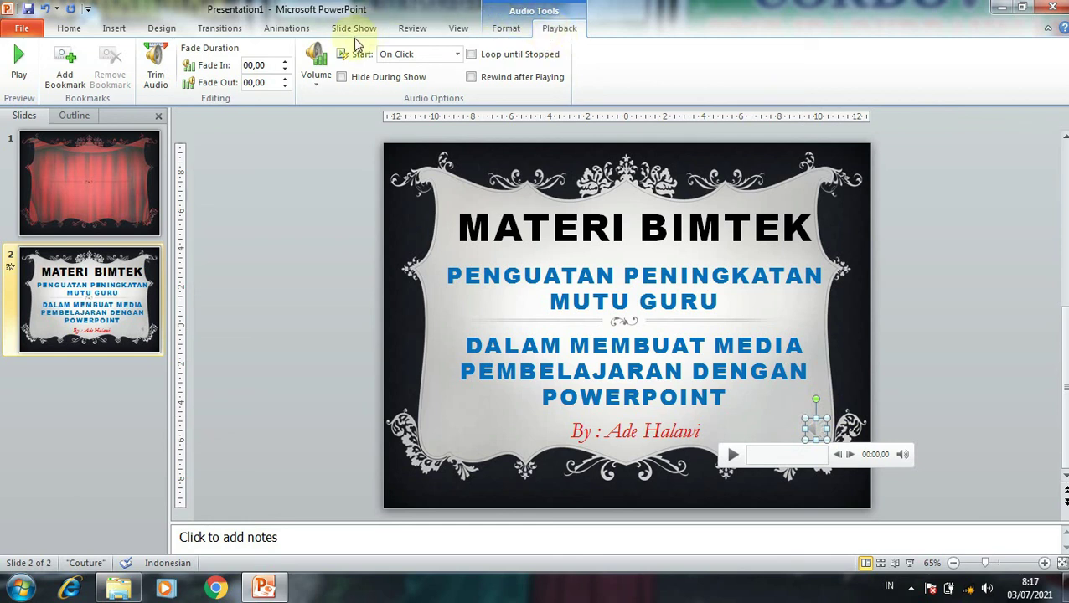
click(455, 56)
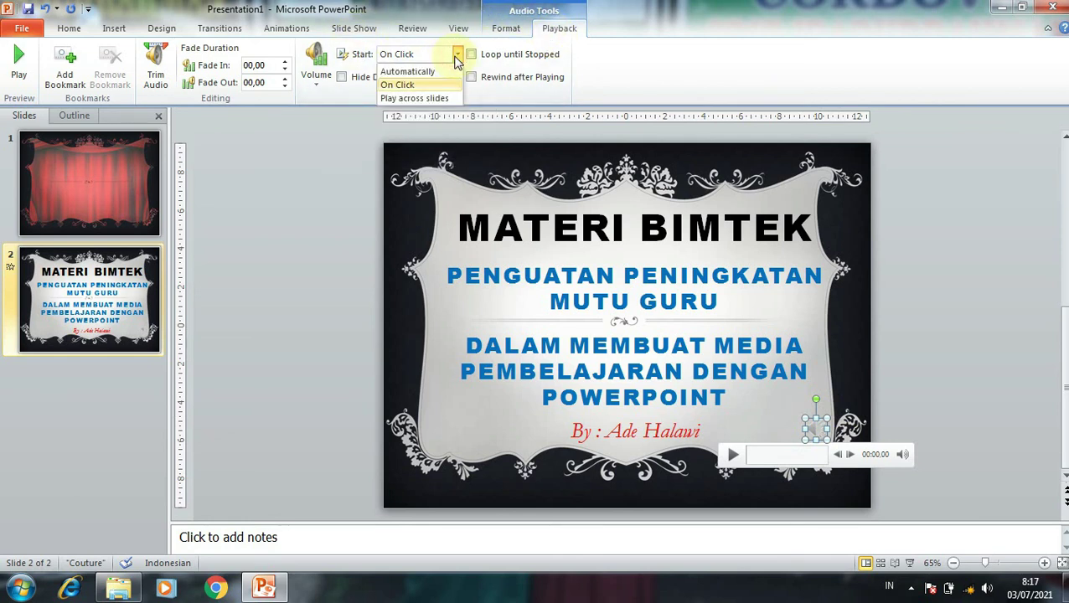
click(415, 73)
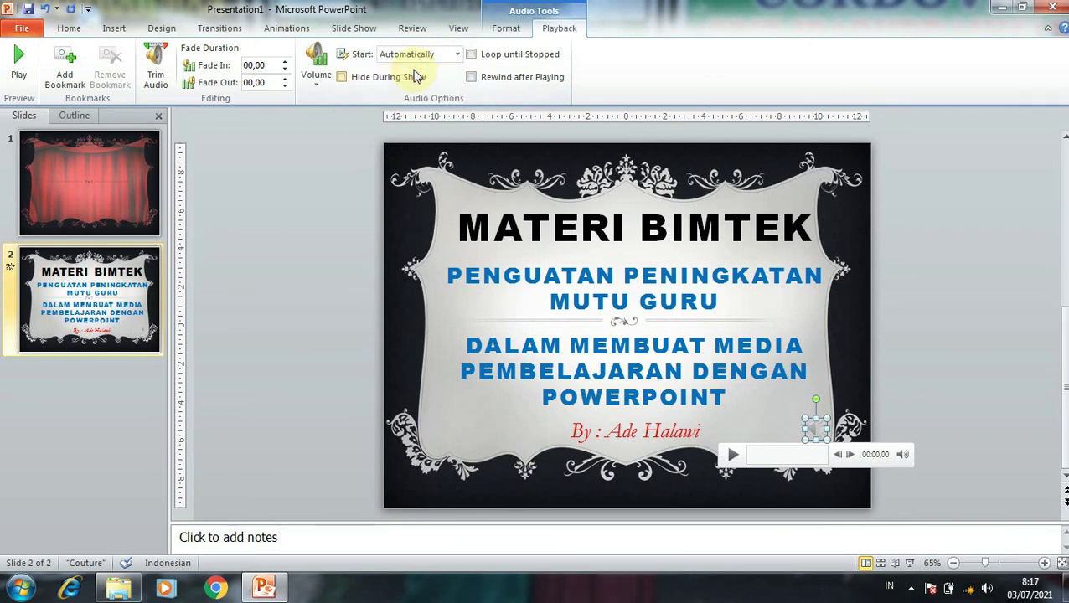
click(342, 77)
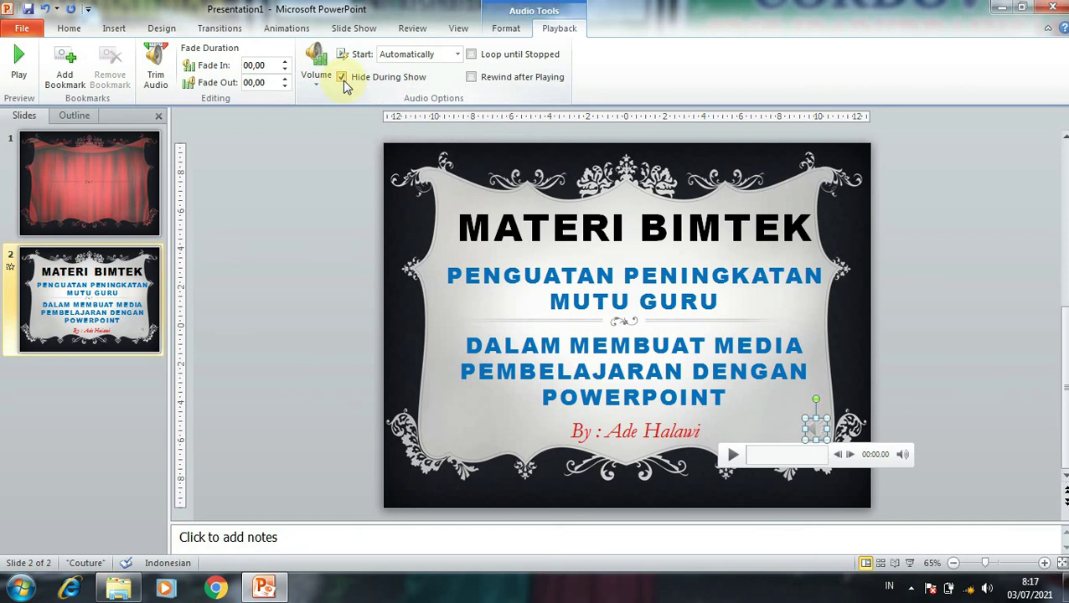
click(400, 238)
click(132, 225)
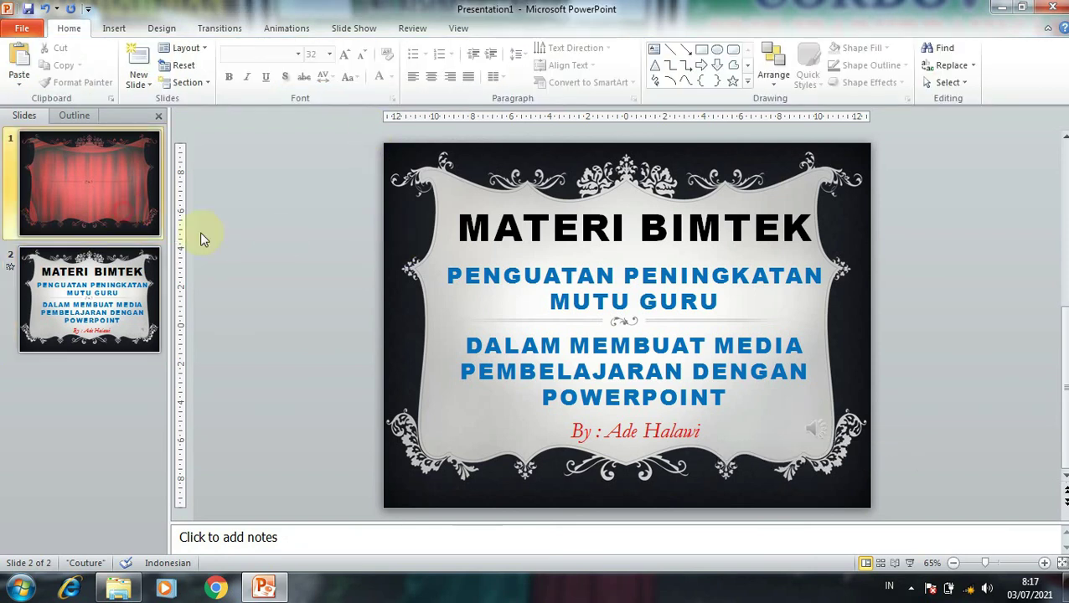
click(911, 563)
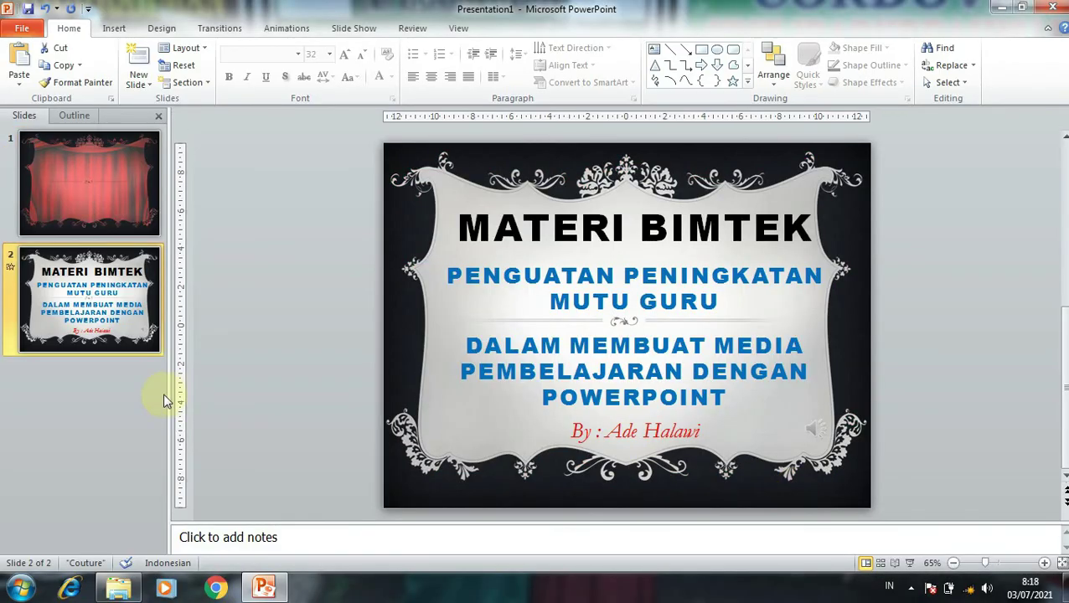
Add a new blank slide 3 after slide 2, then close the presentation
right_click(92, 385)
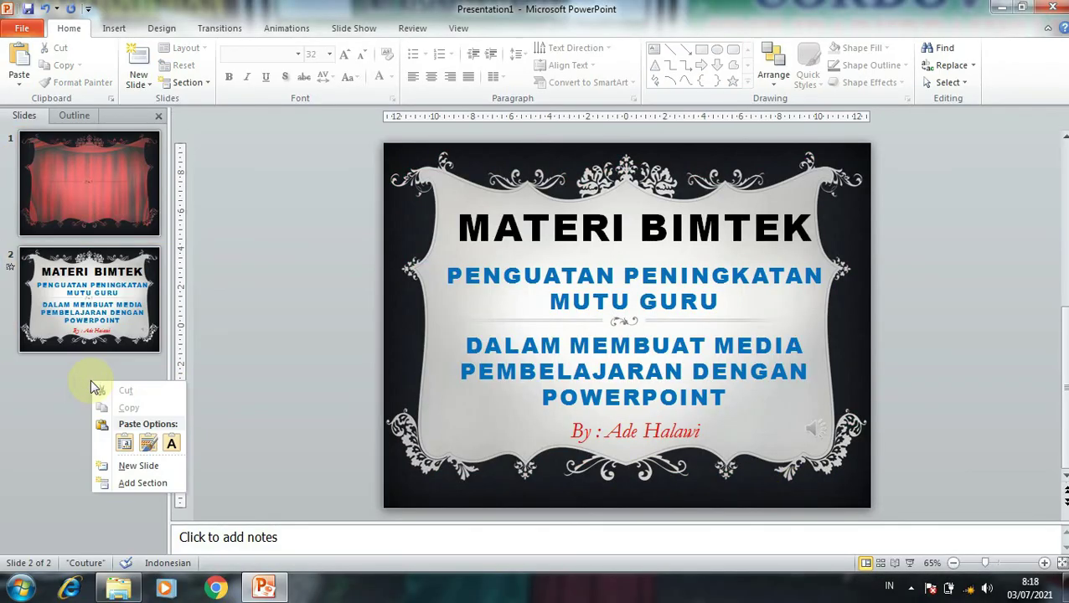
click(128, 466)
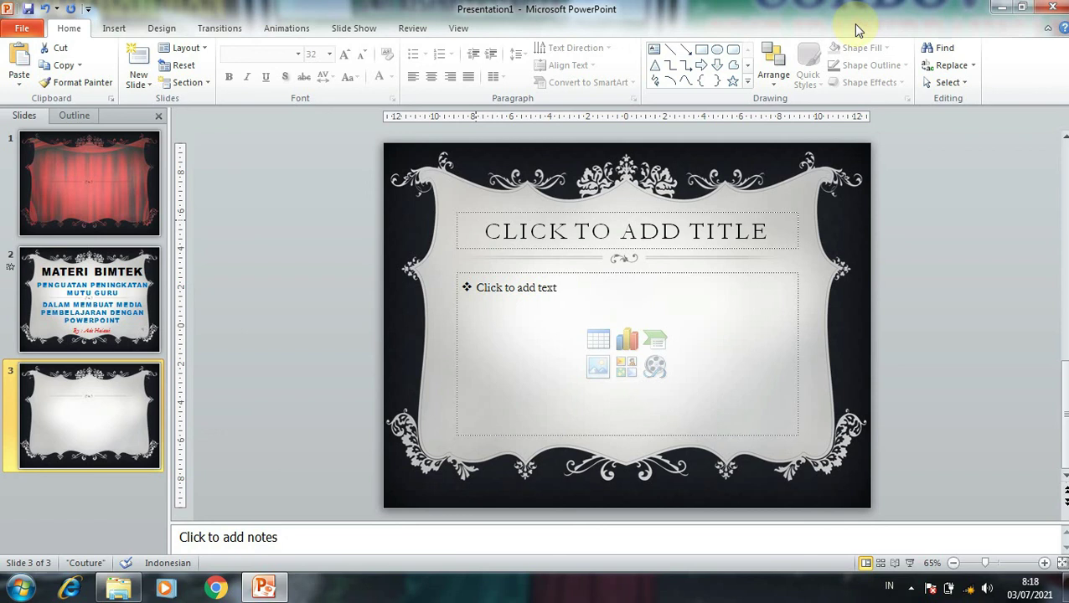
click(1052, 8)
Save the presentation as zcx.pptx in the Documents library
click(470, 313)
text(zcx)
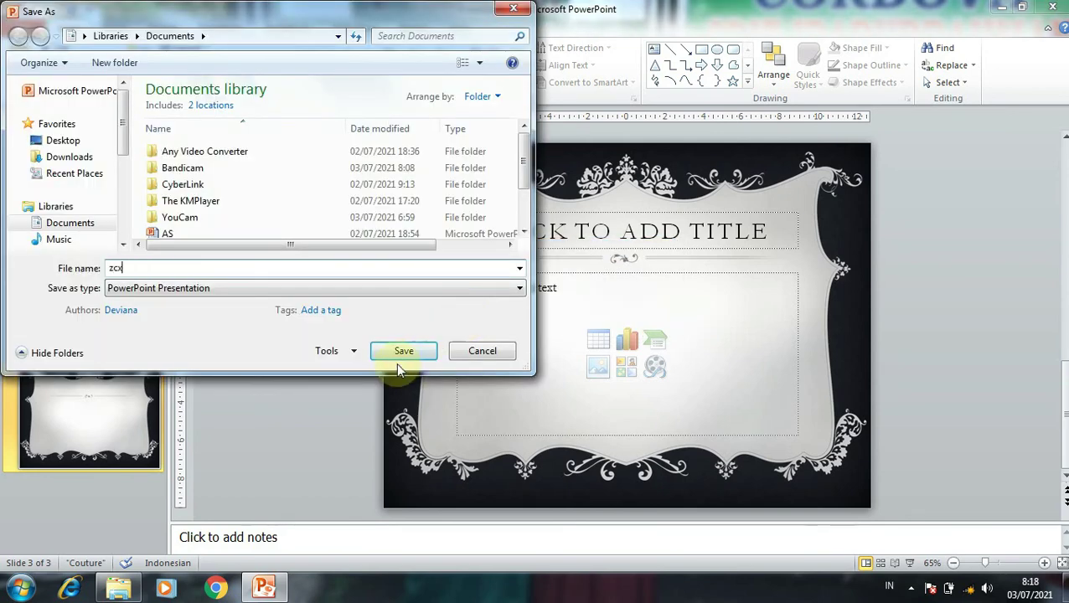
click(405, 352)
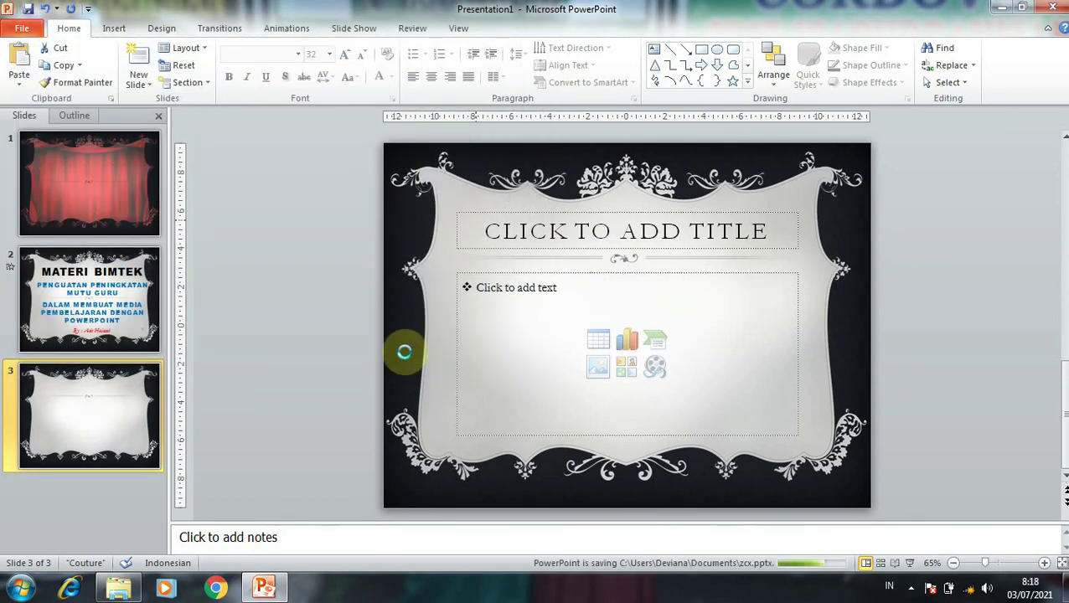